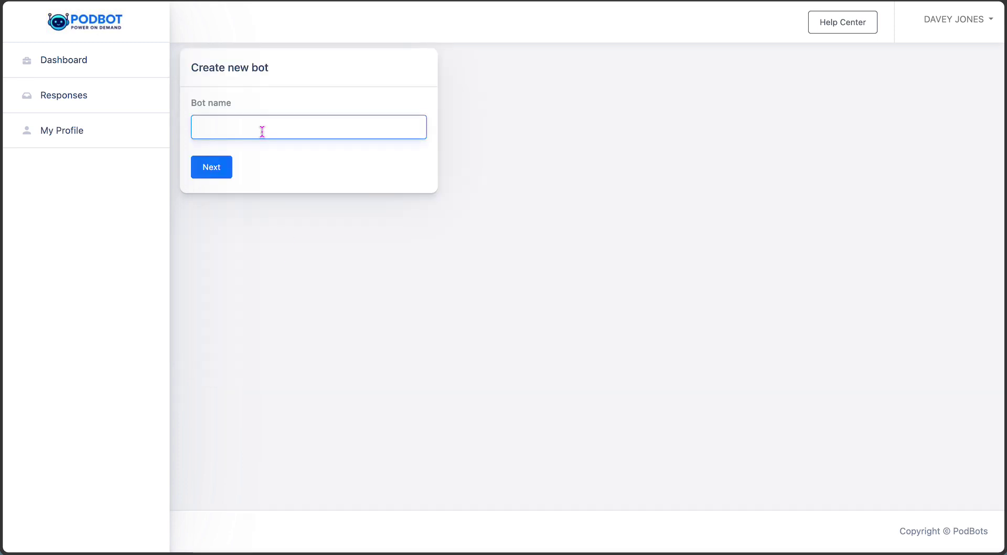
Create a new bot named Company.
text(Company)
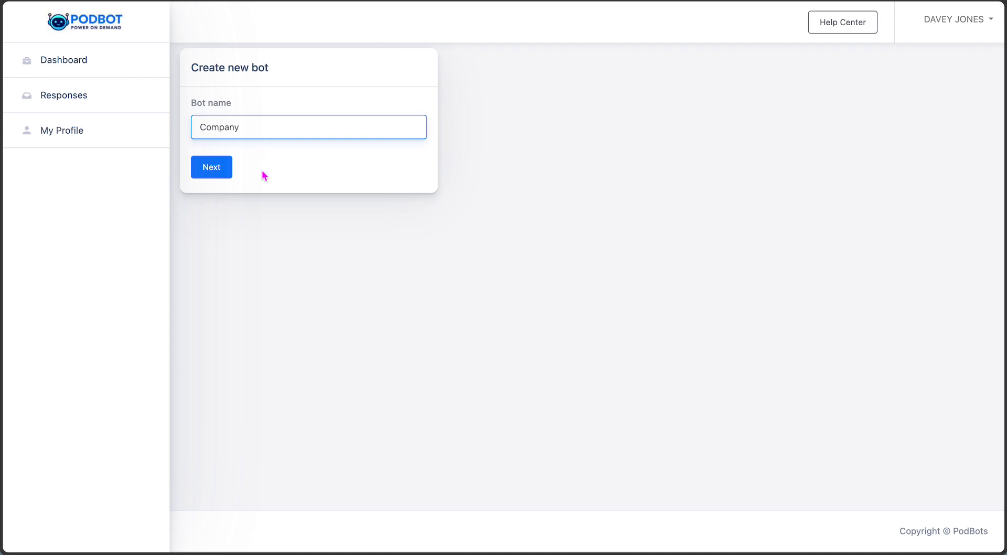
click(215, 166)
Set the widget title to Testing and the welcome message to Hello.
click(305, 252)
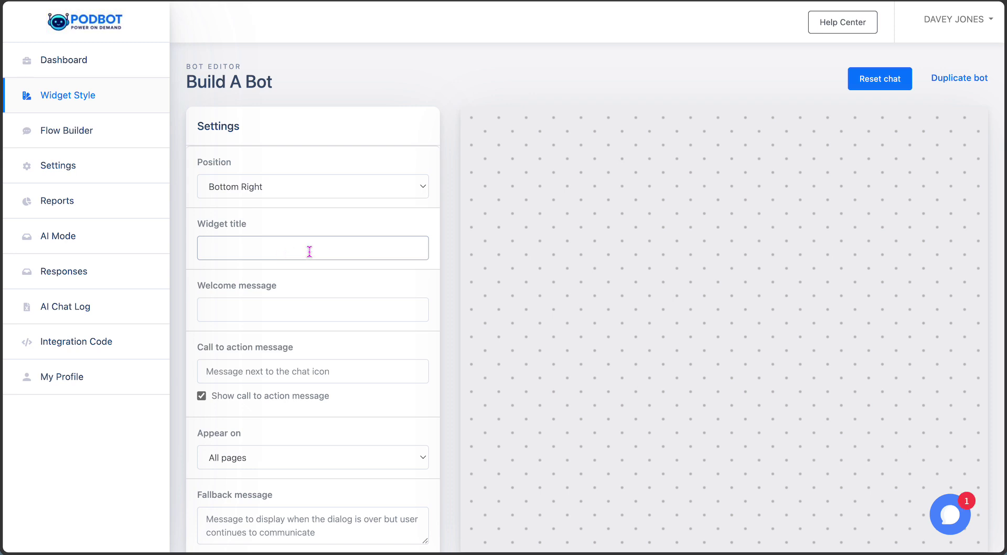
click(310, 252)
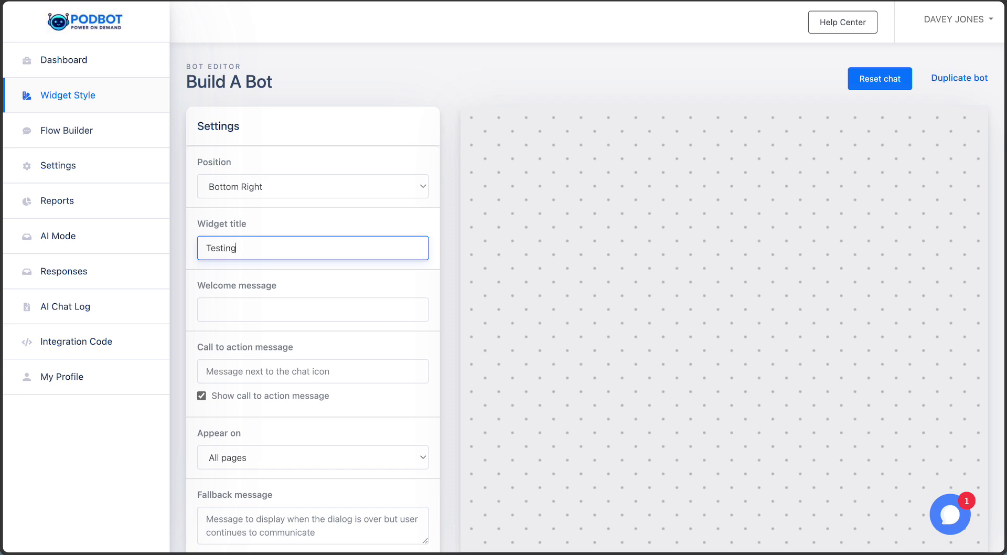
click(282, 306)
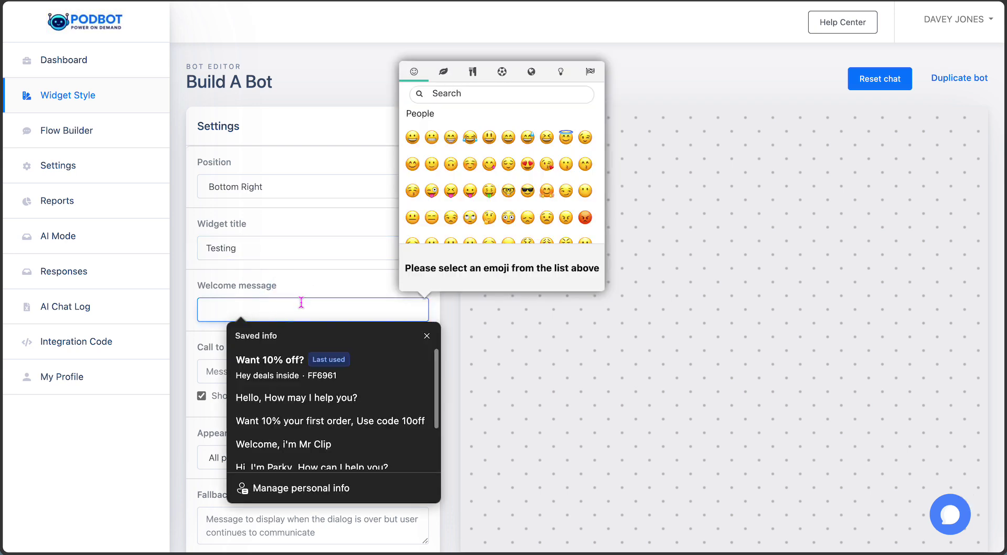
text(Hello)
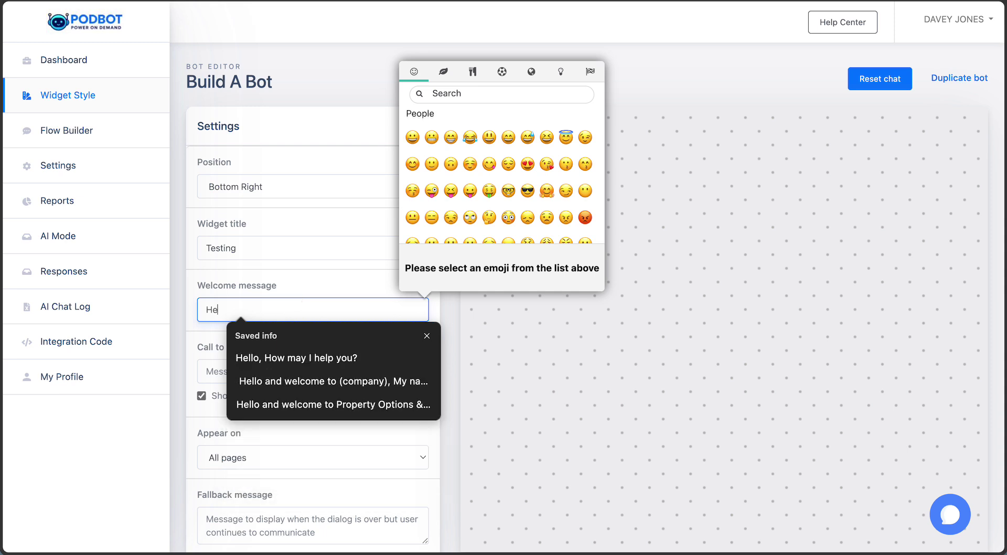
Set the call to action message to "Want 10% off?????".
click(211, 369)
click(292, 376)
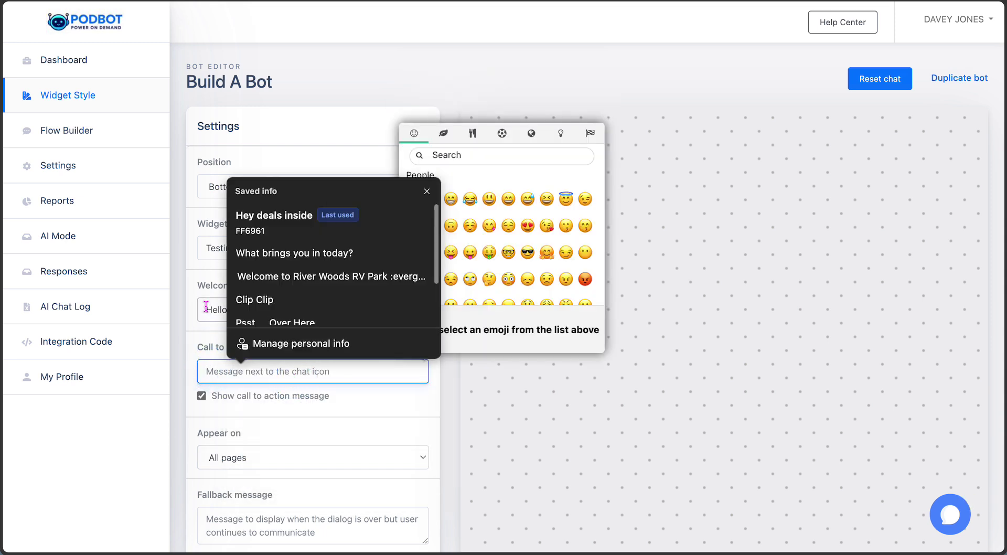
click(427, 192)
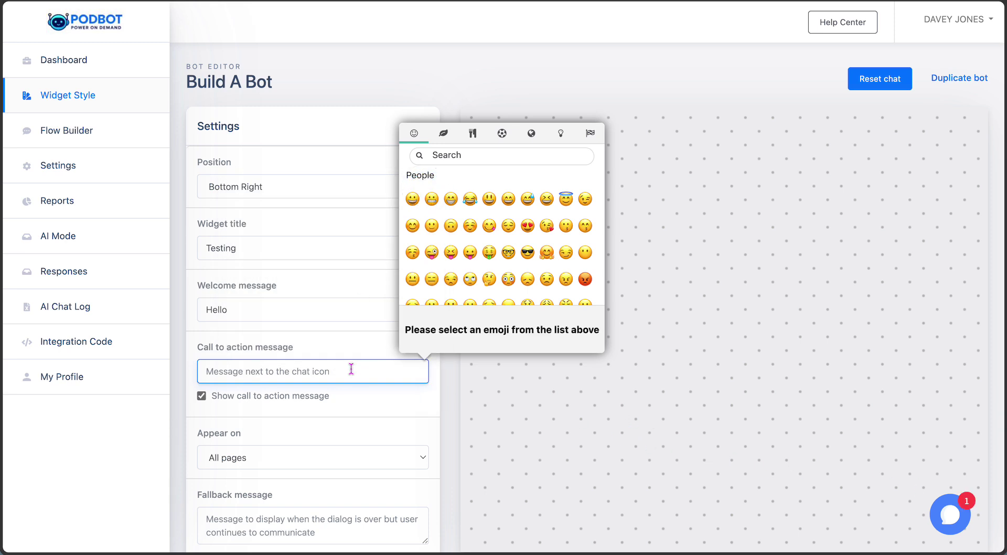
click(302, 376)
text(Want 10% off?????)
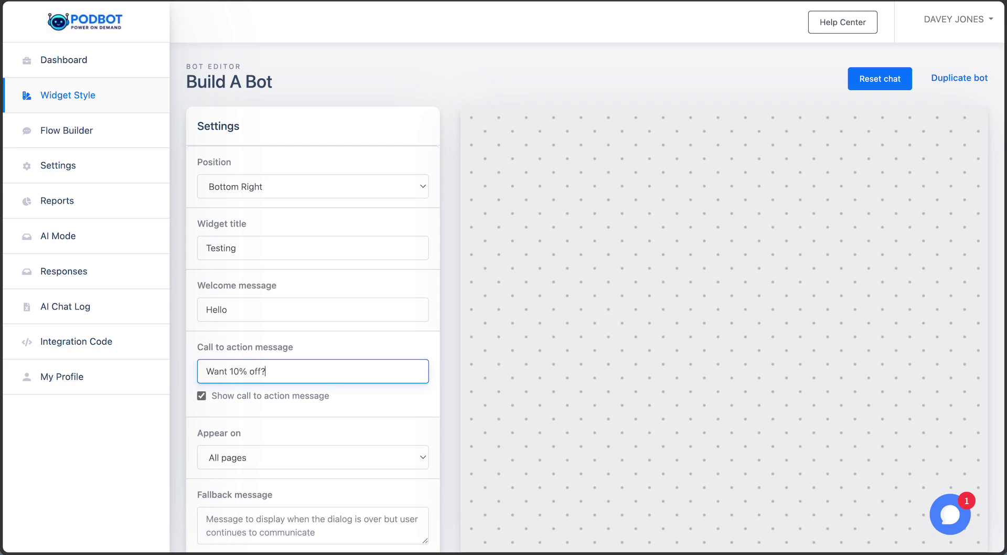
click(378, 413)
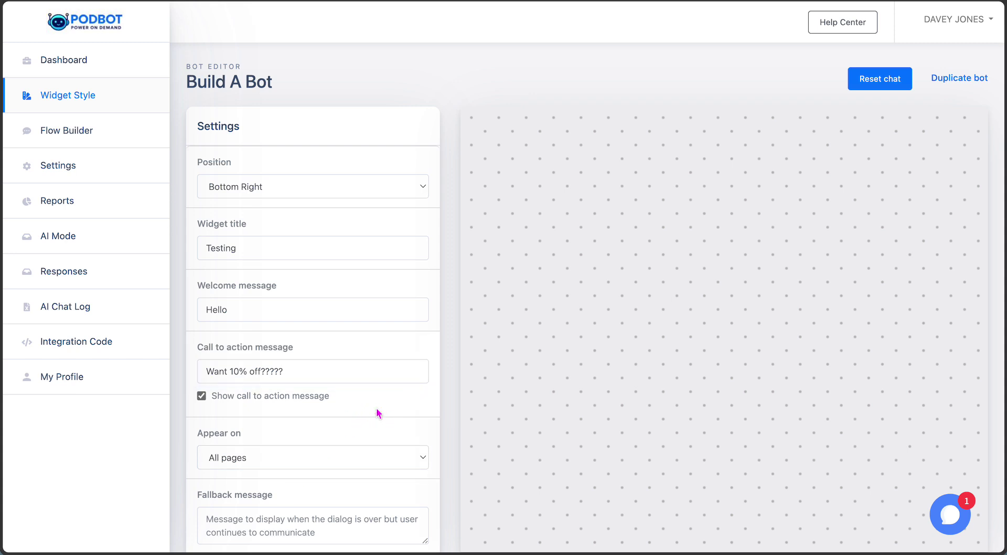
Upload the screenshot of the PODBOT logo on a black background as the widget's avatar.
scroll(378, 413, down, 3)
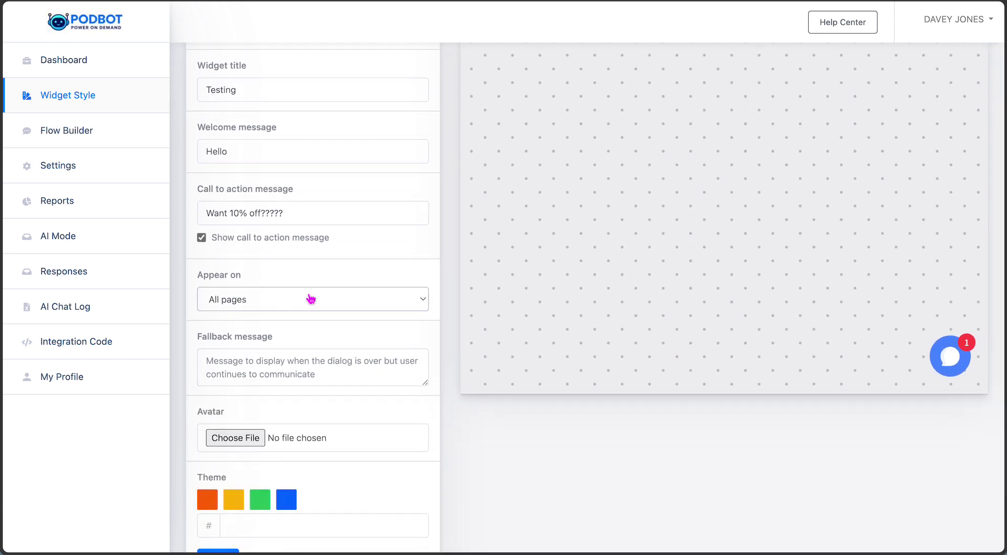
click(308, 213)
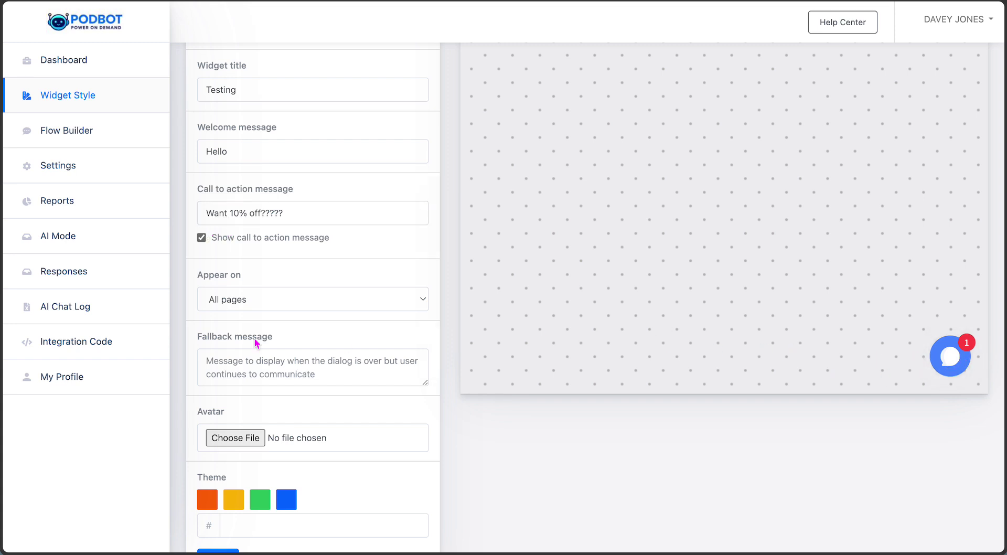
scroll(204, 350, down, 1)
scroll(205, 351, down, 1)
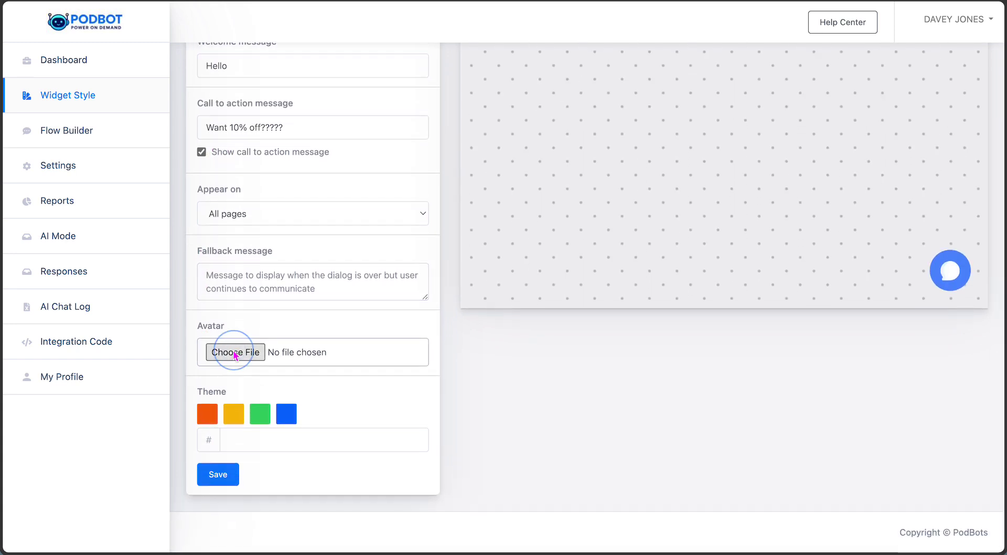
click(225, 352)
scroll(587, 272, down, 5)
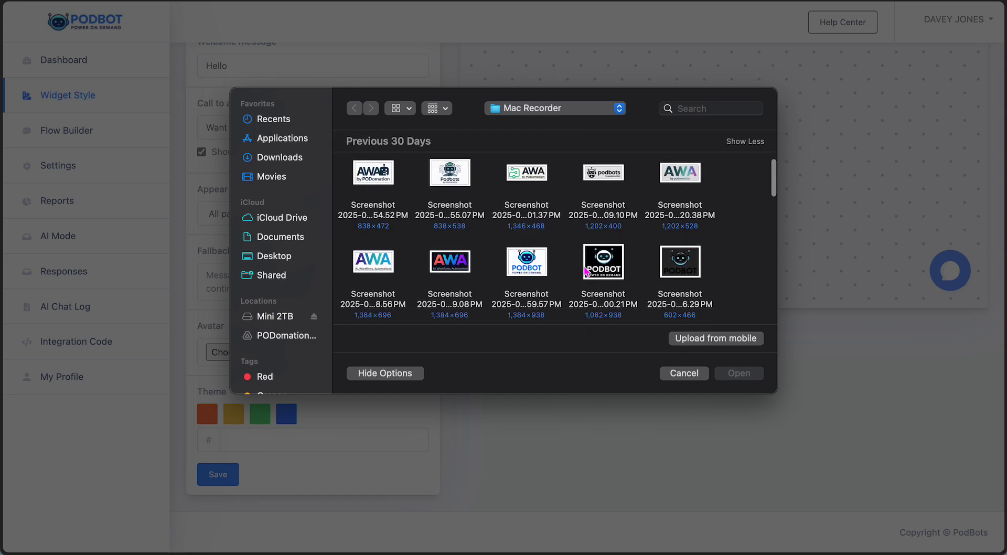
double_click(603, 202)
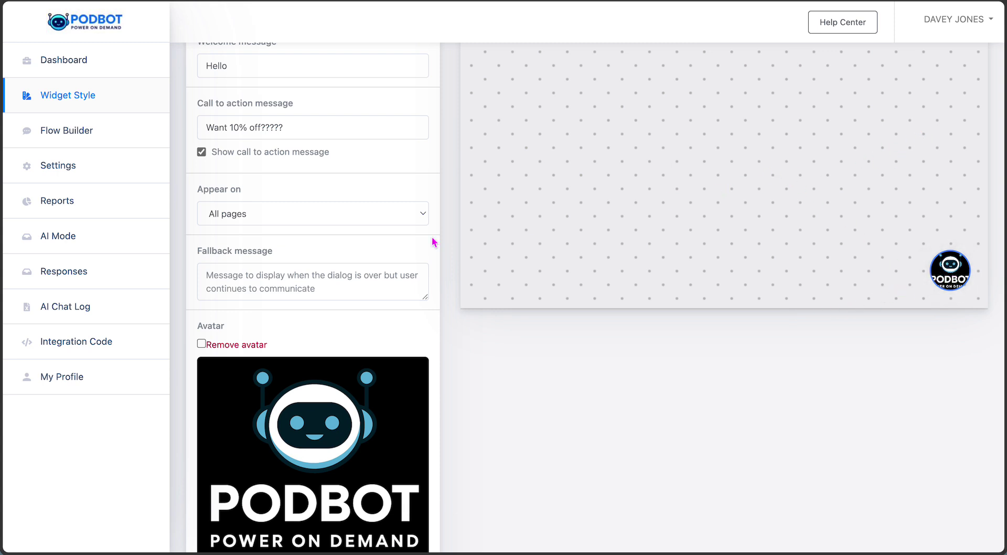
Set the fallback message to "I don't know that." and save the widget style settings.
click(260, 281)
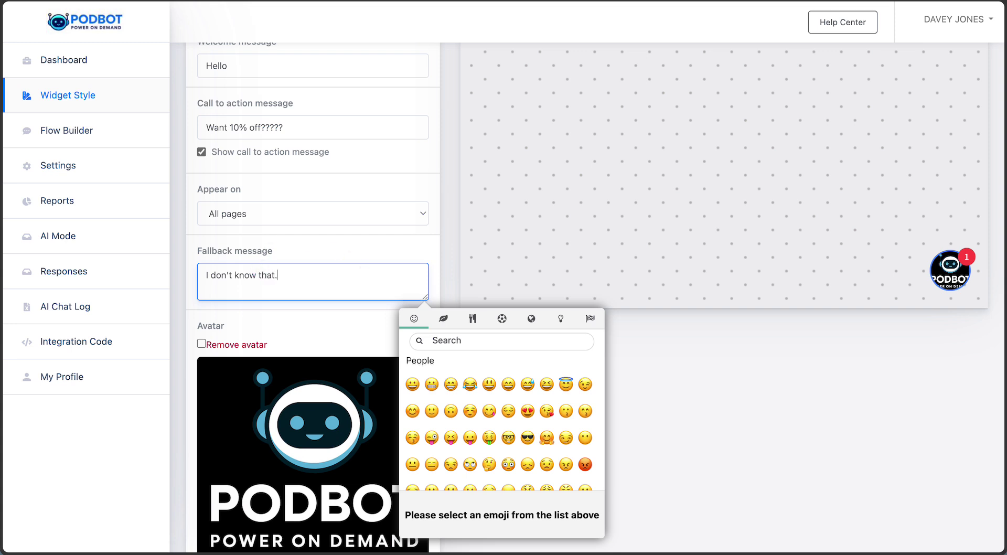
scroll(464, 165, down, 5)
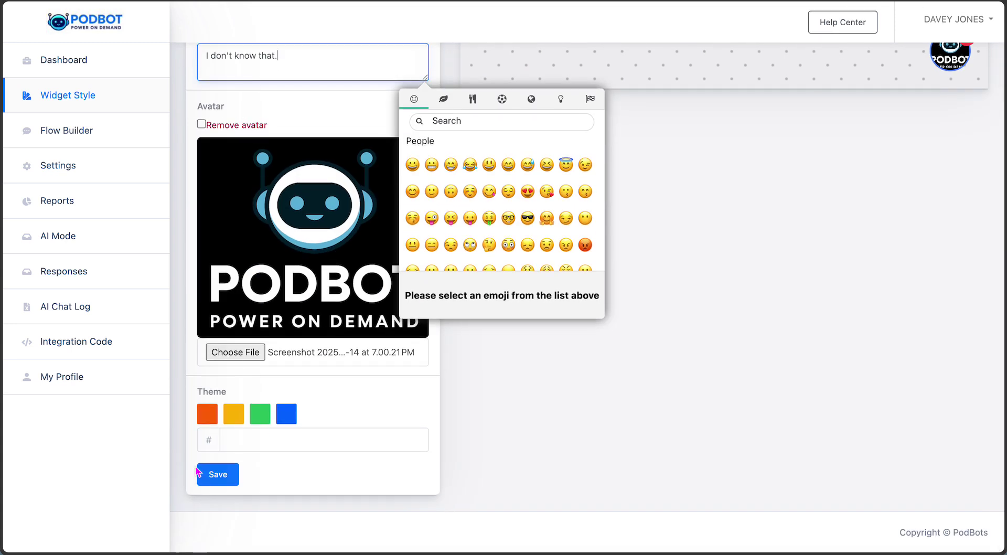
click(228, 483)
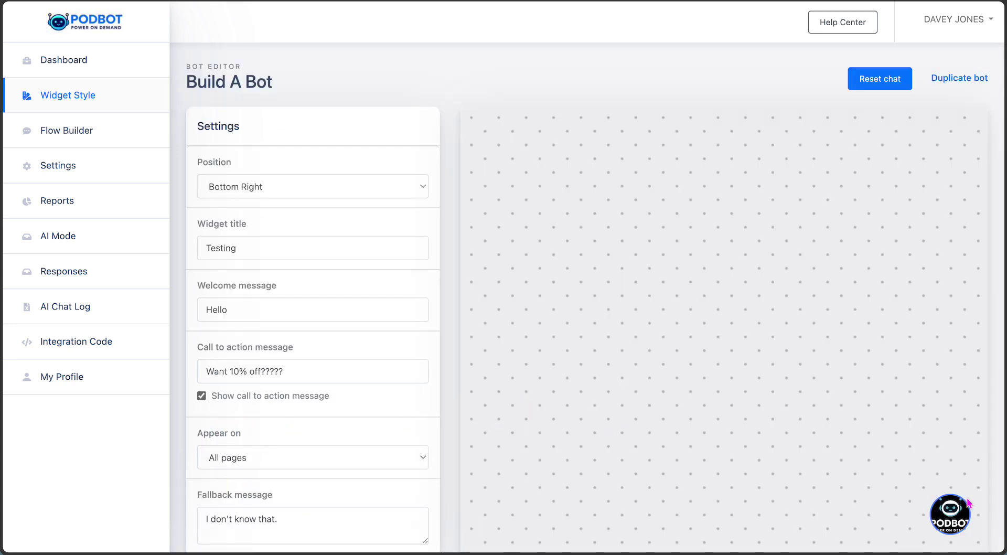
Reset the chat and open the bot's chat preview to check the title, avatar and welcome message.
click(874, 78)
click(874, 530)
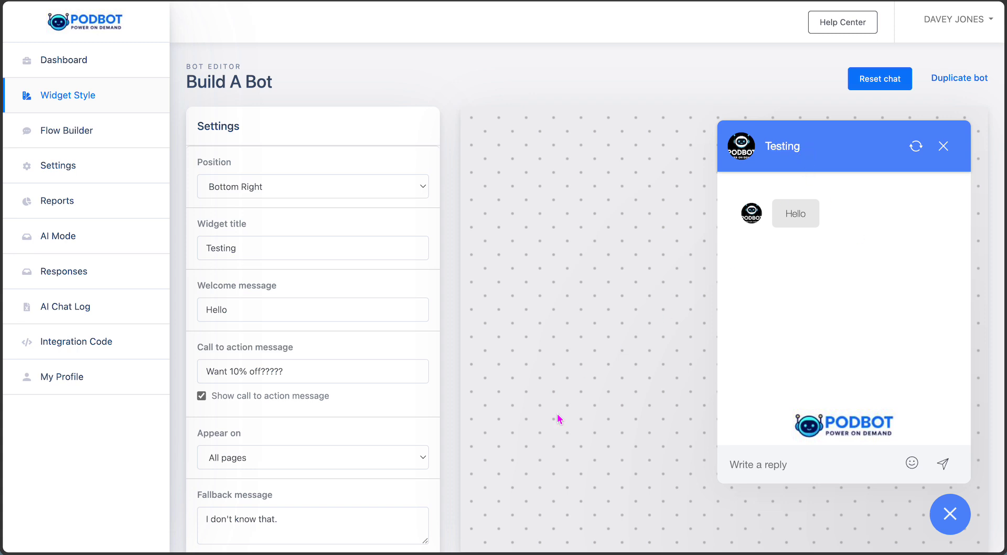
Change the widget theme to the yellow preset and check it in the chat preview, closing the chat when done.
scroll(559, 417, down, 6)
click(234, 548)
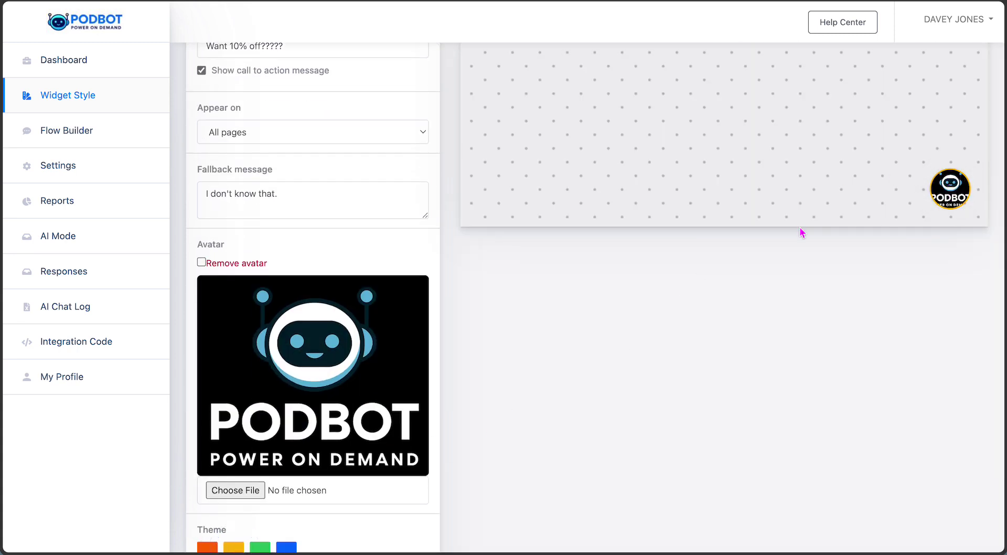
scroll(792, 186, up, 6)
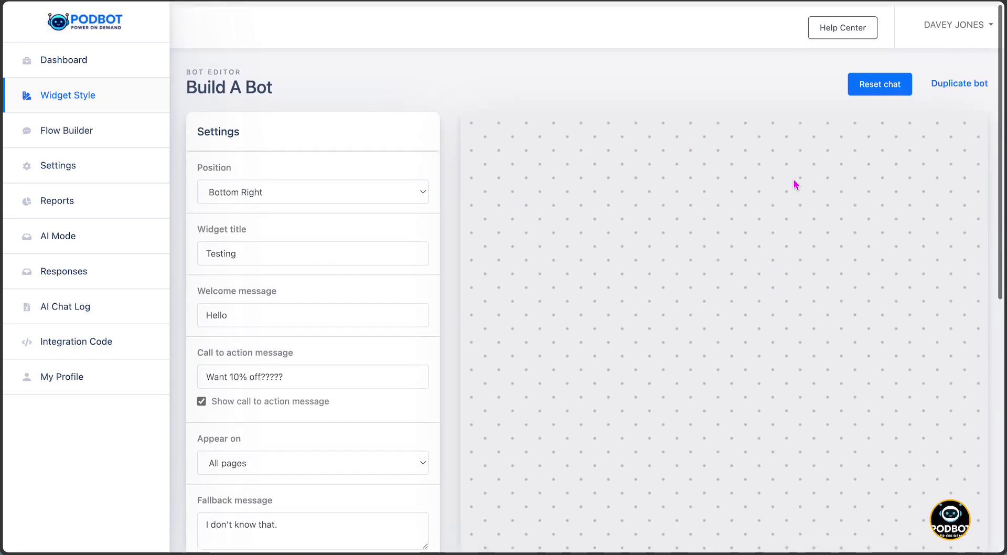
click(950, 518)
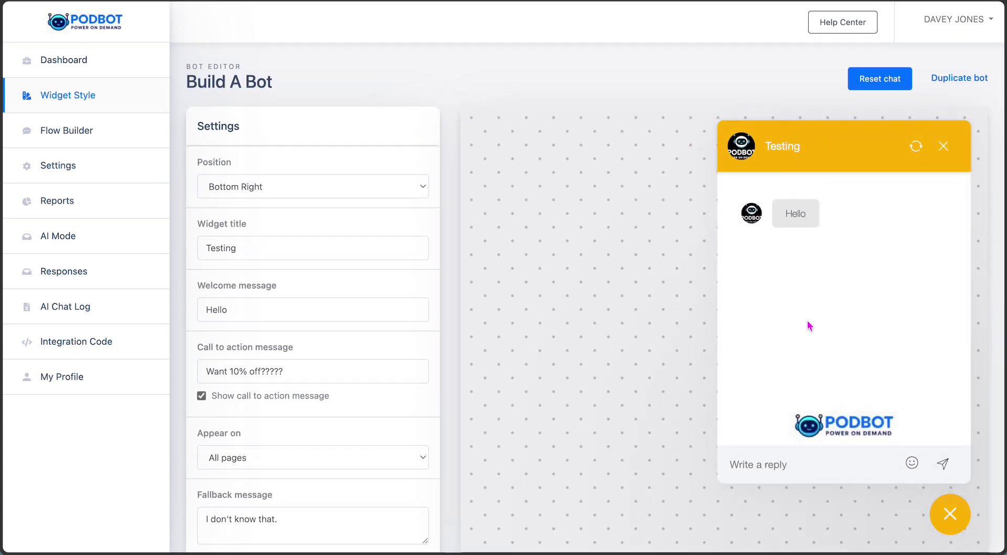
click(947, 146)
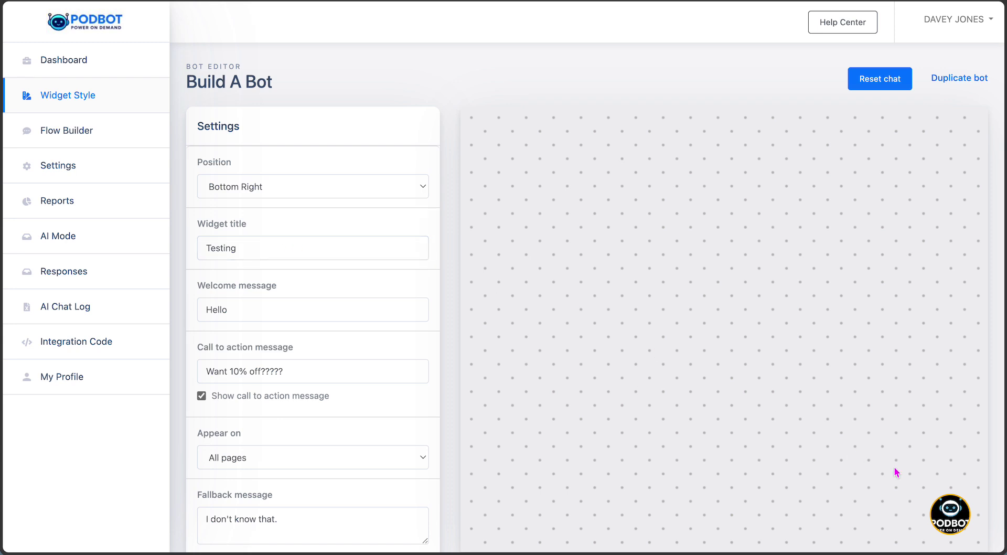
Open the bot's flow builder and place a Message block on the empty canvas.
click(53, 133)
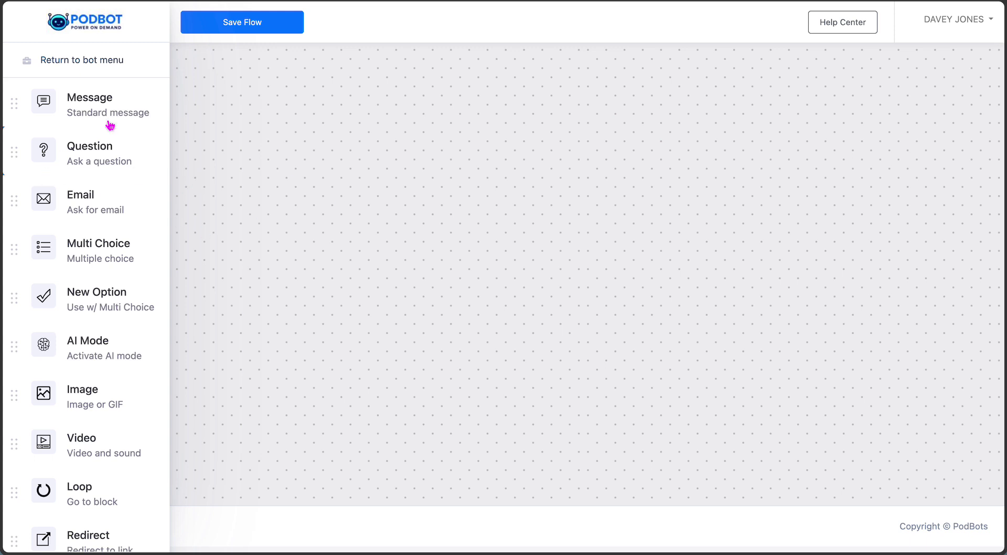
drag(94, 112, 599, 178)
click(580, 180)
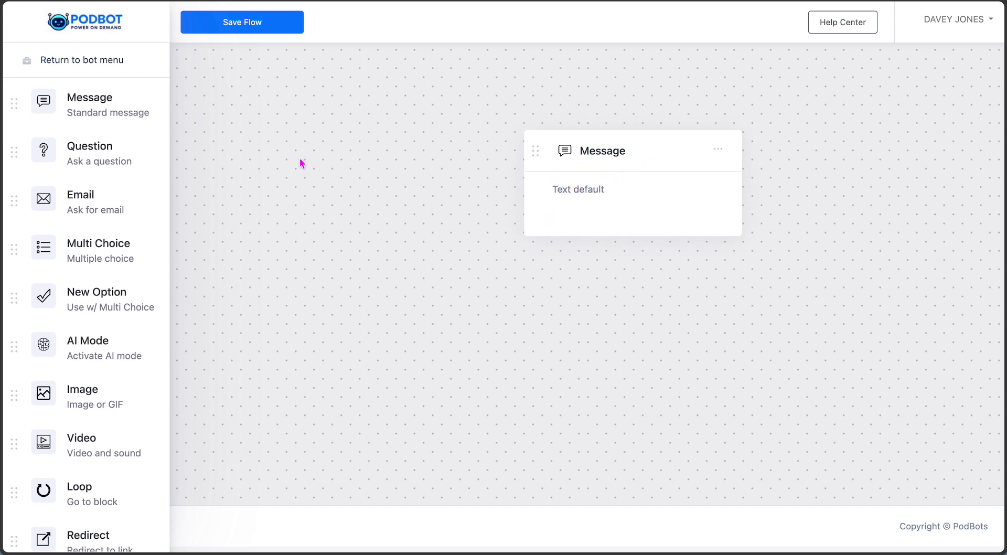
Replace the Message block's default text with "What brings you in today?" and save the message.
double_click(583, 189)
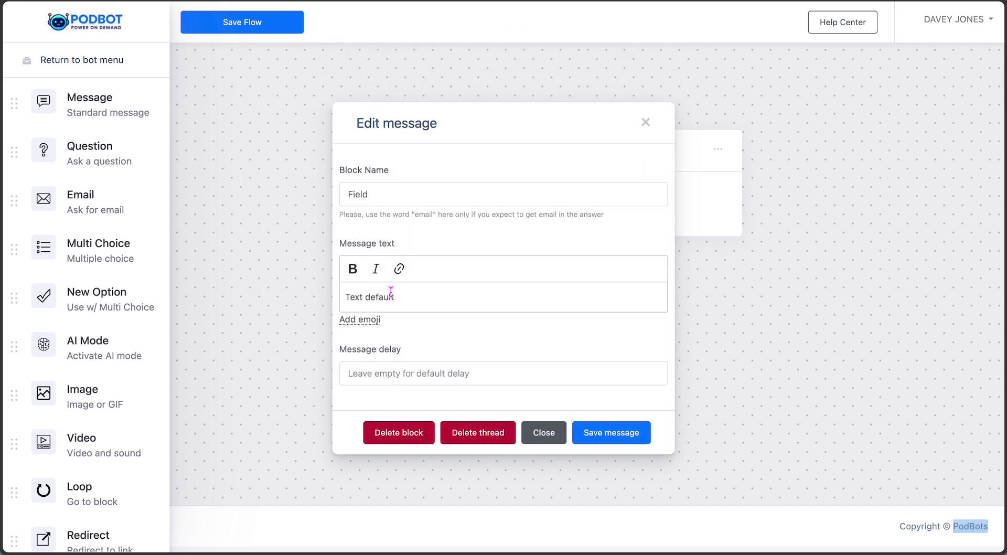
triple_click(412, 298)
text(What brings you in today?)
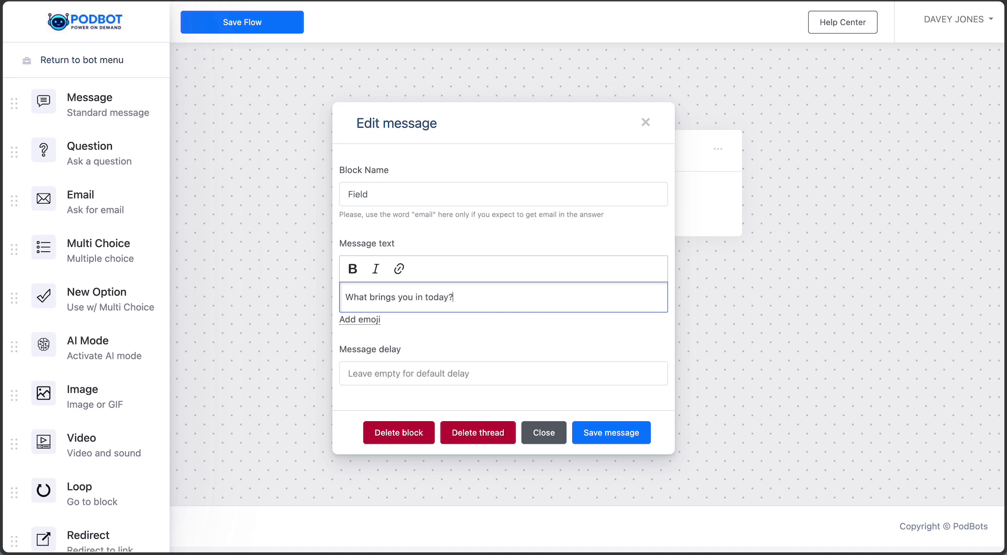
key(Return)
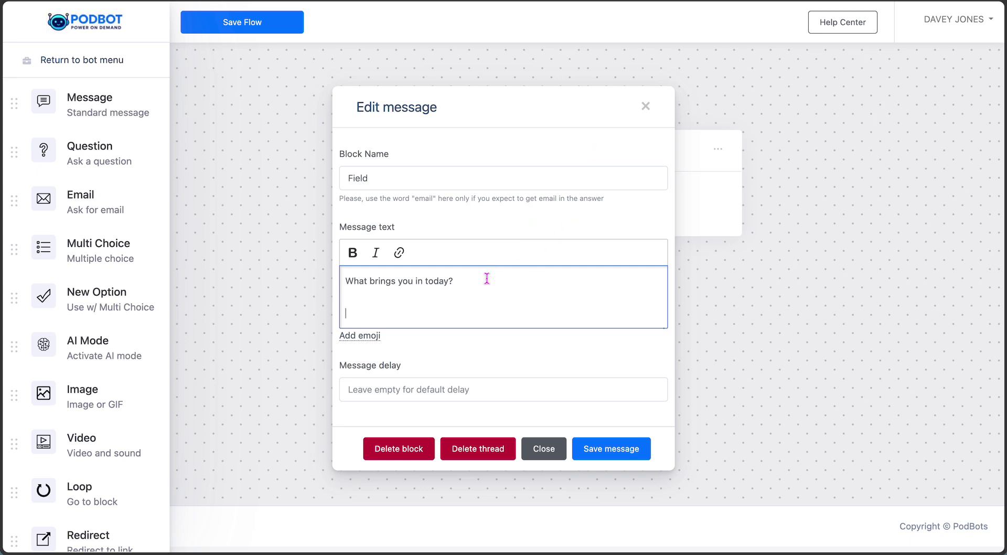
click(611, 450)
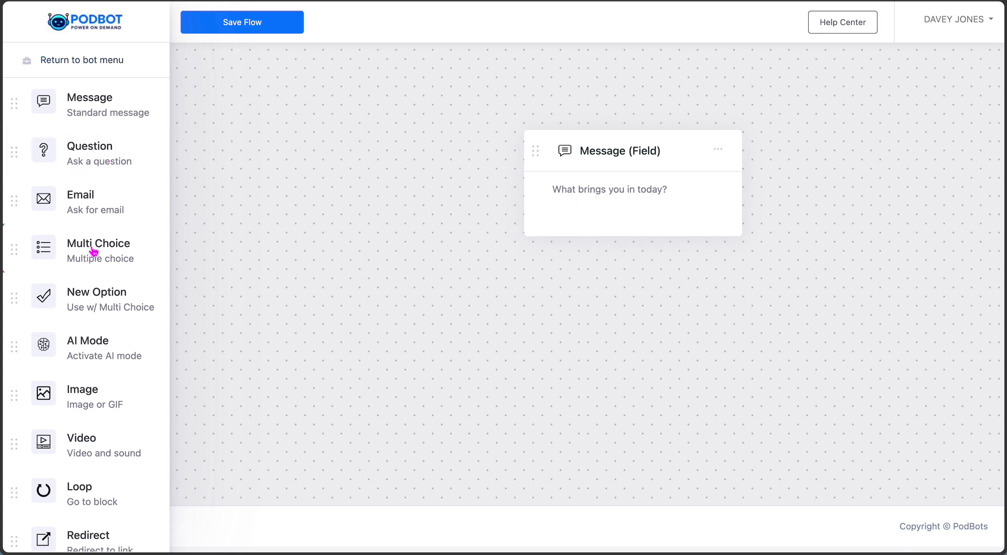
Attach a Multi Choice block below the message block and set its first survey answer to Support.
drag(94, 252, 649, 227)
click(605, 350)
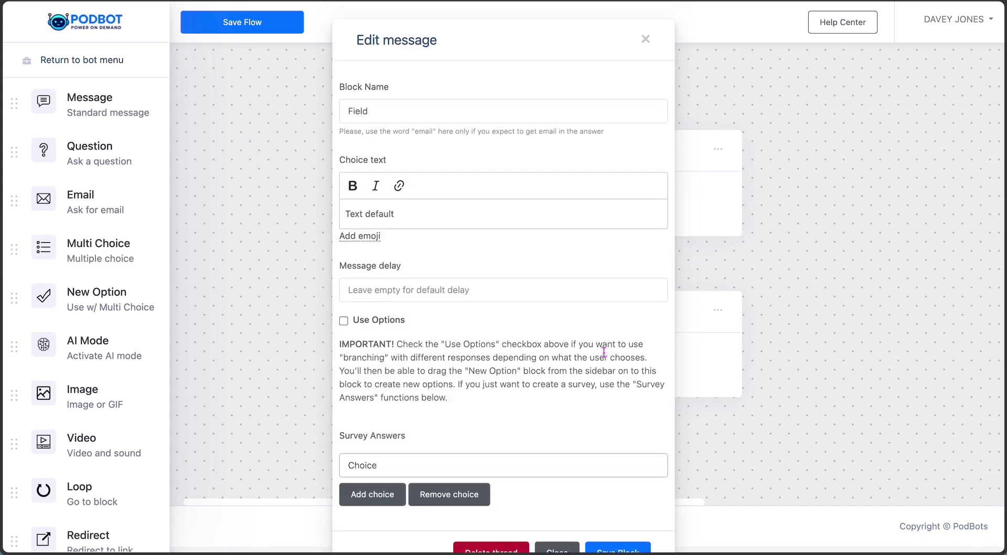
scroll(372, 392, down, 2)
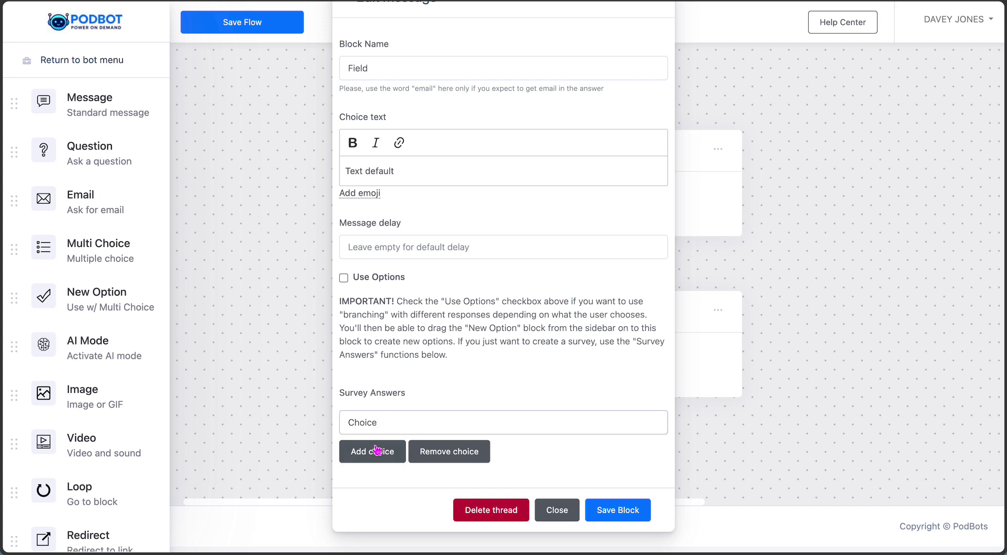
double_click(381, 422)
text(Support)
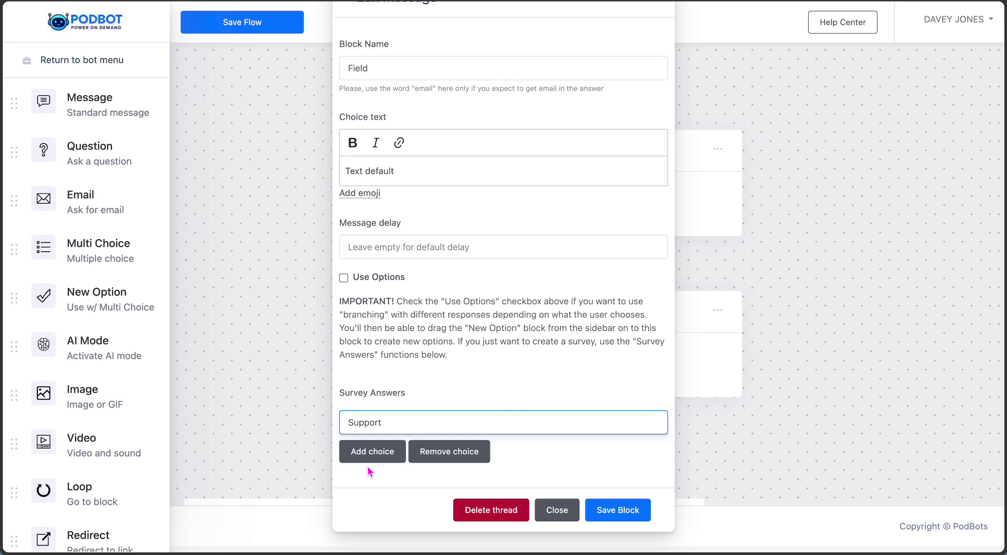
Add a second survey answer named Sales to the Multi Choice block and save the block.
click(368, 451)
click(371, 452)
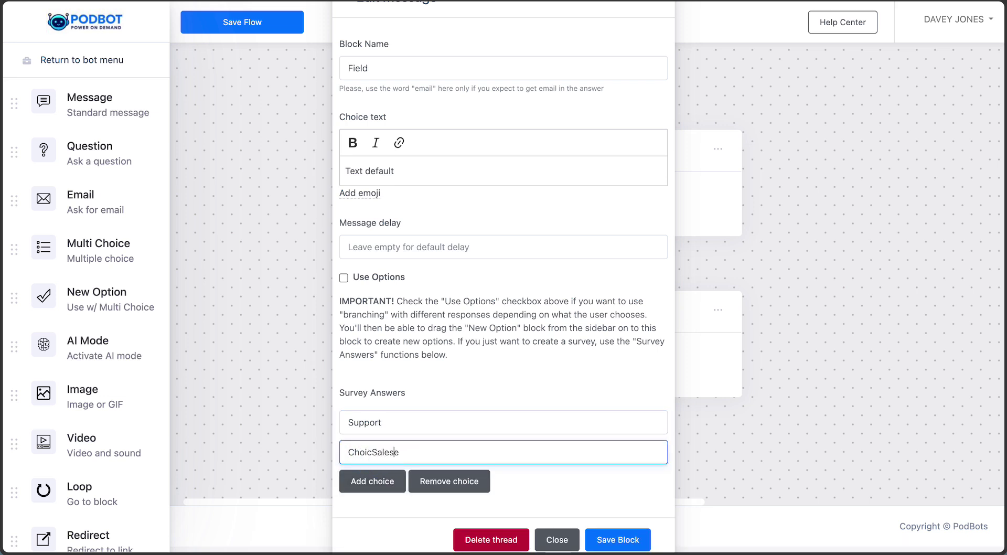
double_click(400, 451)
text(Sales)
scroll(314, 461, down, 1)
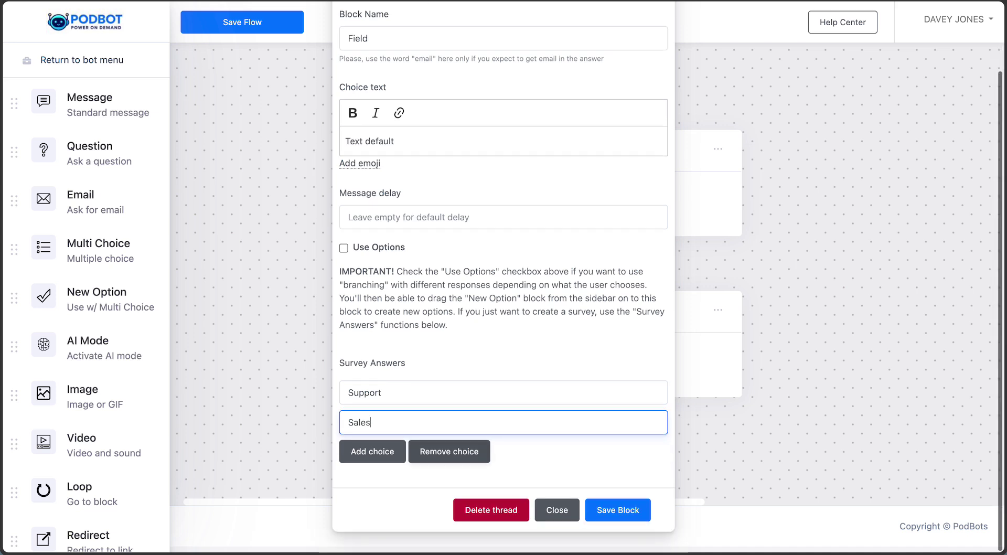
click(618, 509)
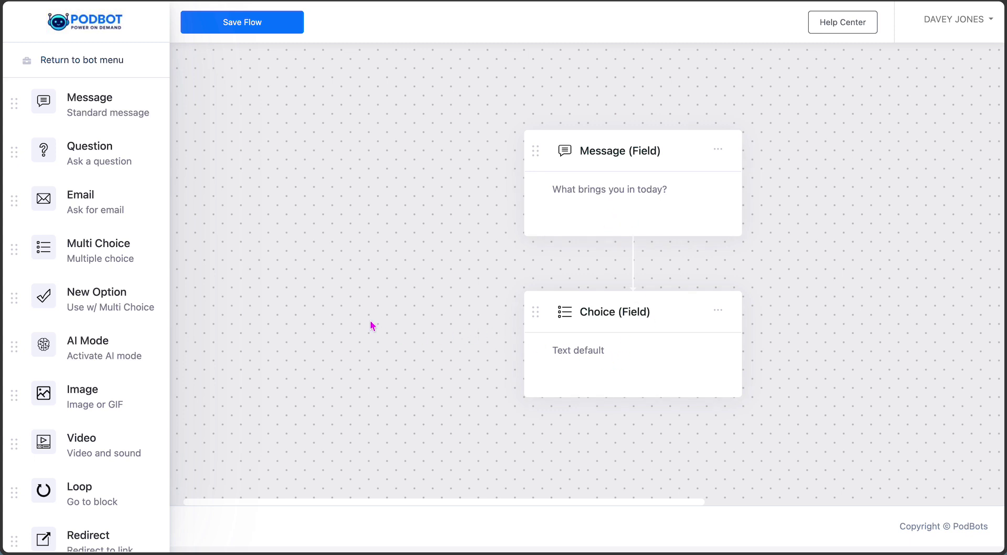
Attach an Email block below the choice block, set its question text to "Thank you, Whats a good email?" and save it.
drag(83, 212, 615, 423)
click(587, 460)
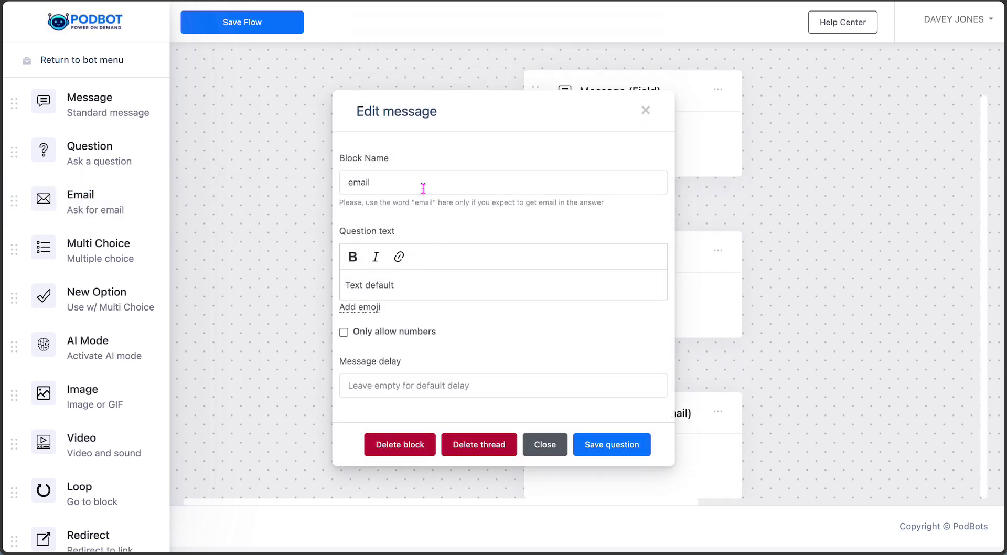
triple_click(409, 289)
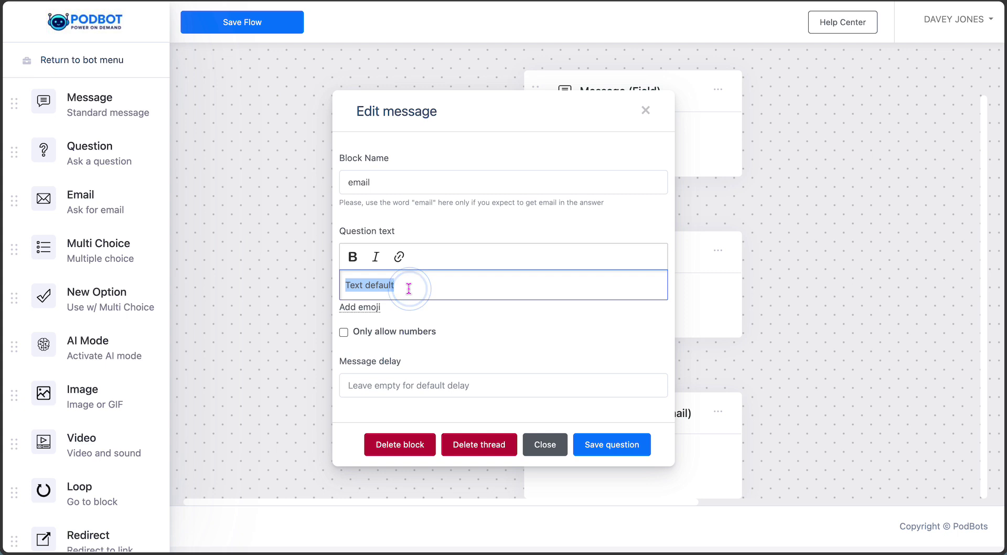
text(Thank you, Whats a good email?)
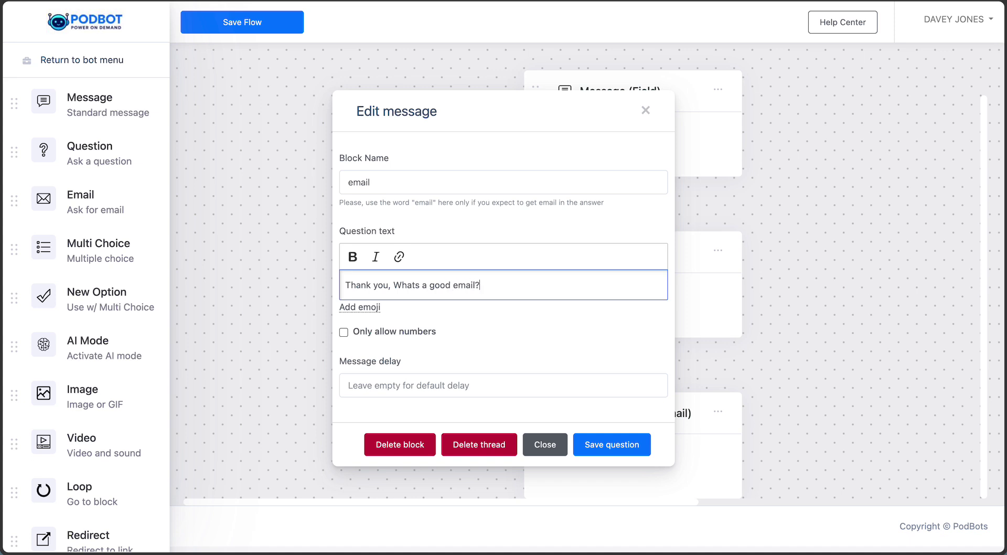
click(610, 451)
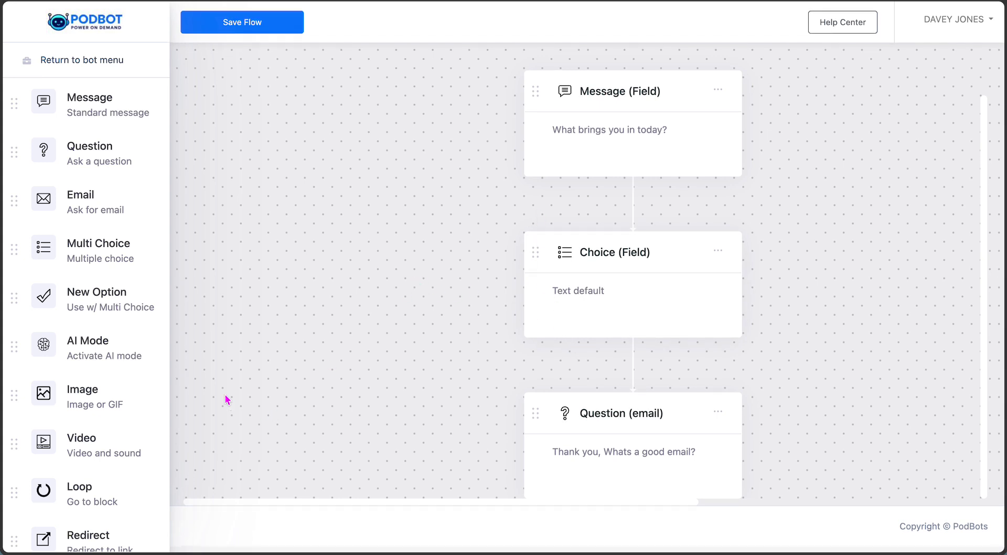
Attach an AI Mode block below the email question and review the flow from its first message down.
scroll(102, 354, down, 3)
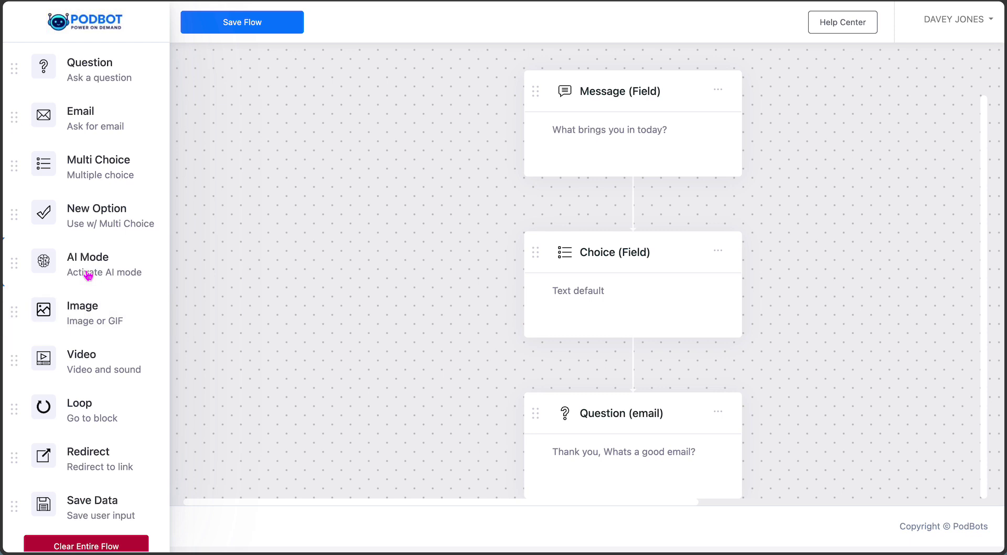
drag(88, 276, 620, 499)
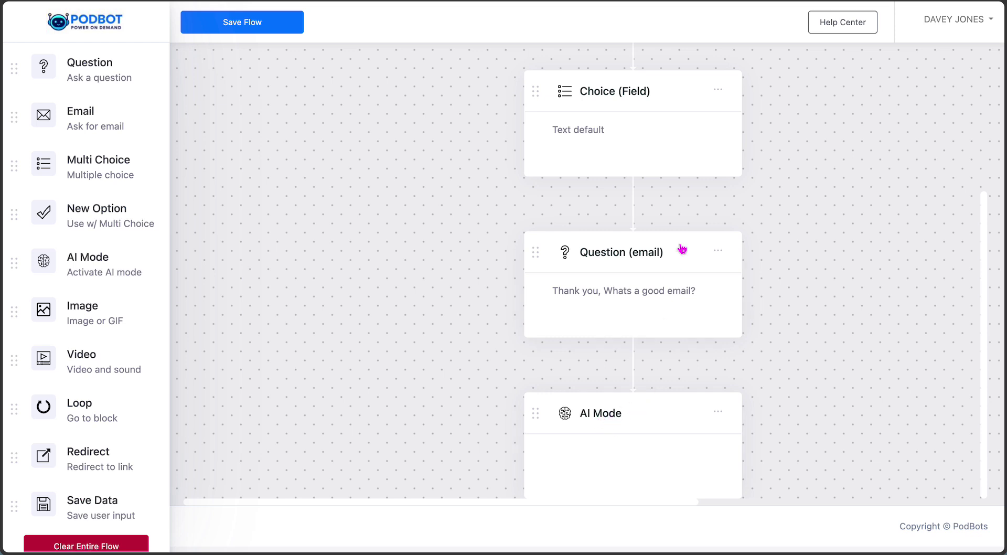
scroll(641, 273, up, 4)
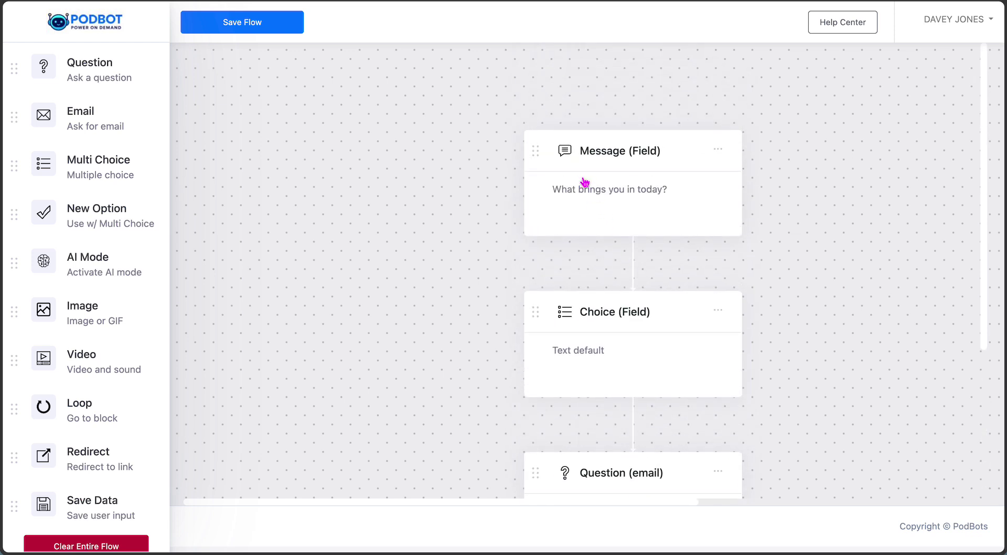
scroll(644, 347, down, 4)
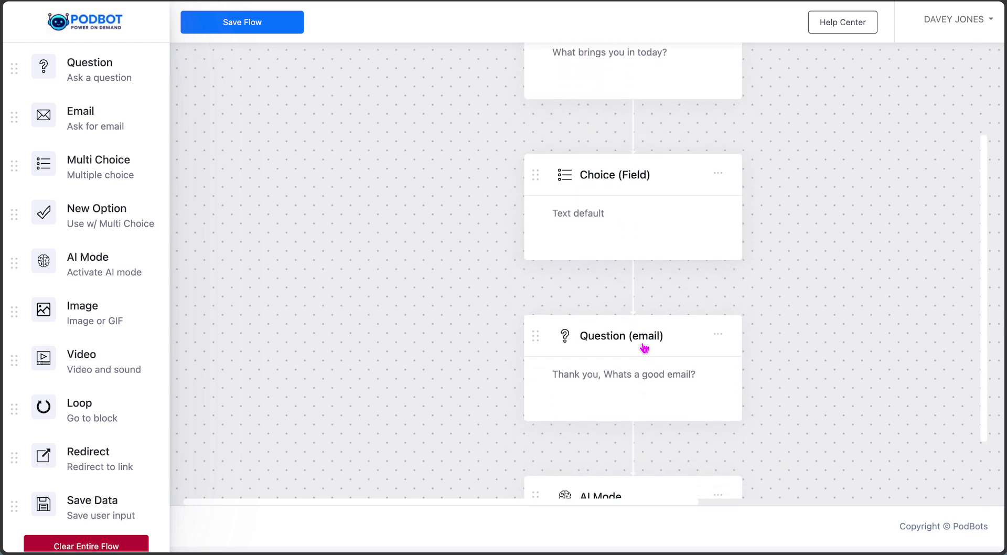
scroll(590, 345, down, 1)
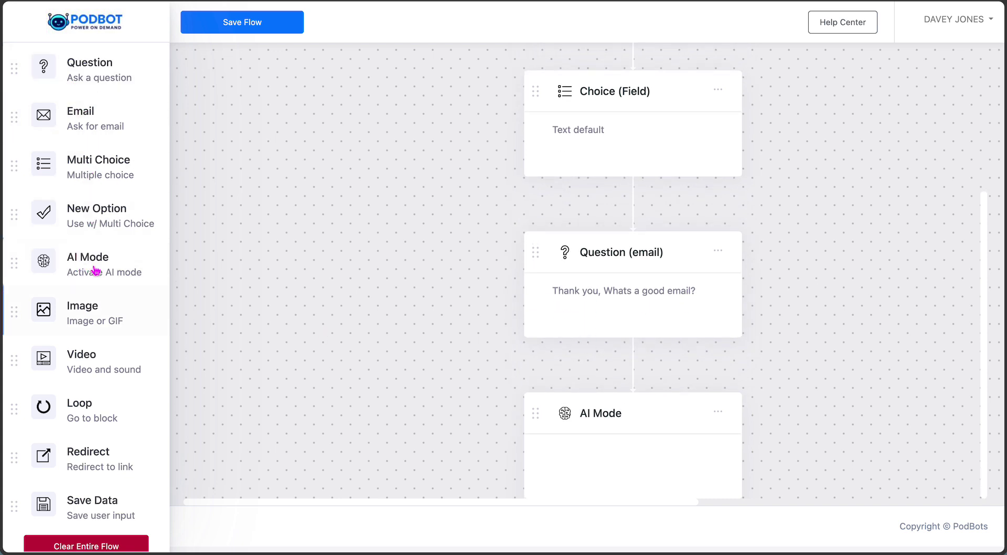
Insert a Message block between the email question and AI Mode, with the text "What do you want to discuss?", and save the message.
scroll(91, 137, up, 2)
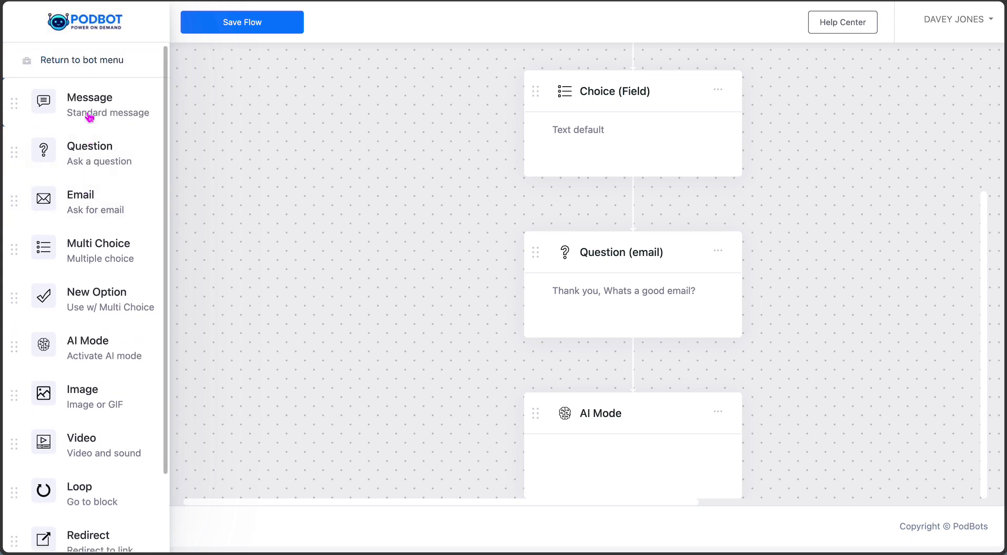
drag(94, 106, 628, 376)
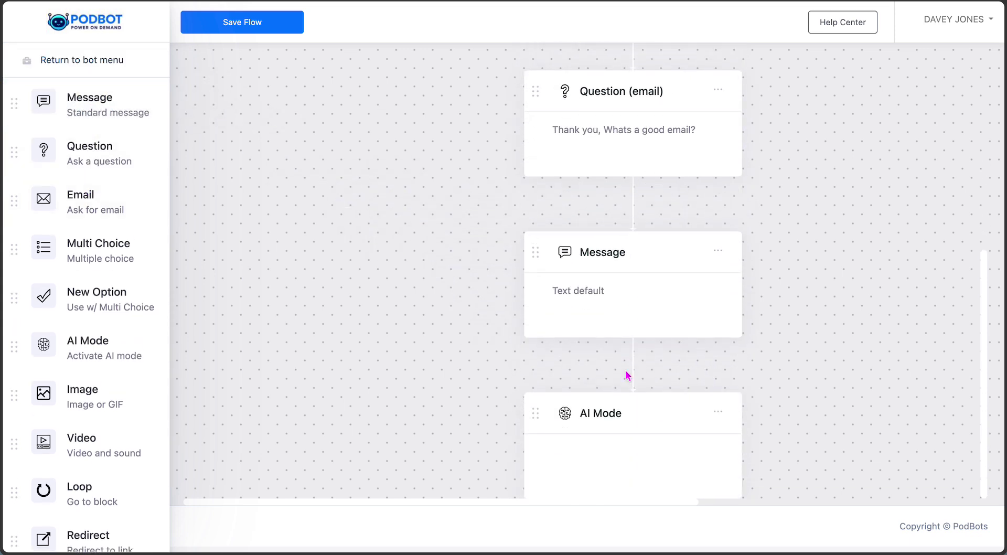
click(593, 287)
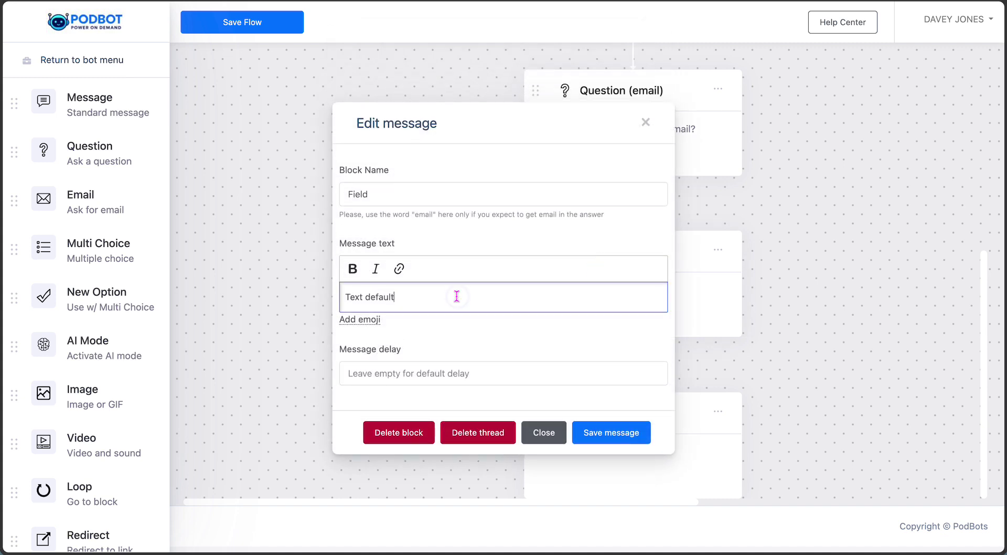
triple_click(457, 296)
text(What do you want to discuss?)
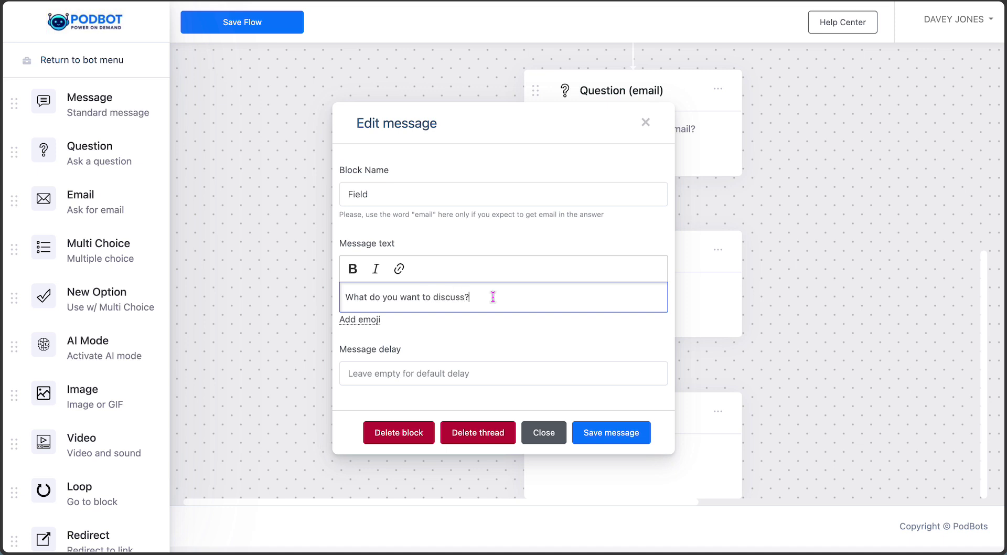
click(619, 431)
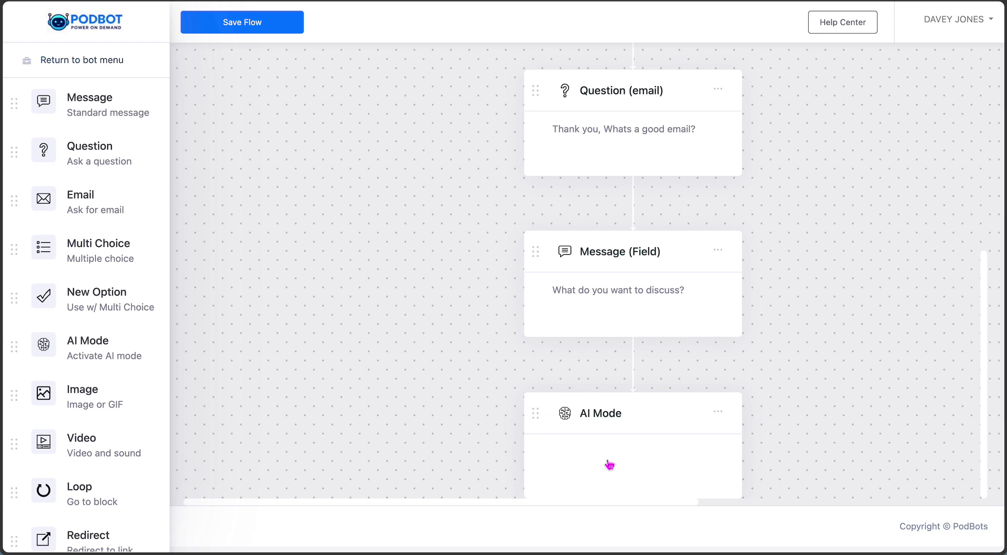
Review the block sequence, save the whole flow and return to the bot menu.
scroll(609, 465, up, 7)
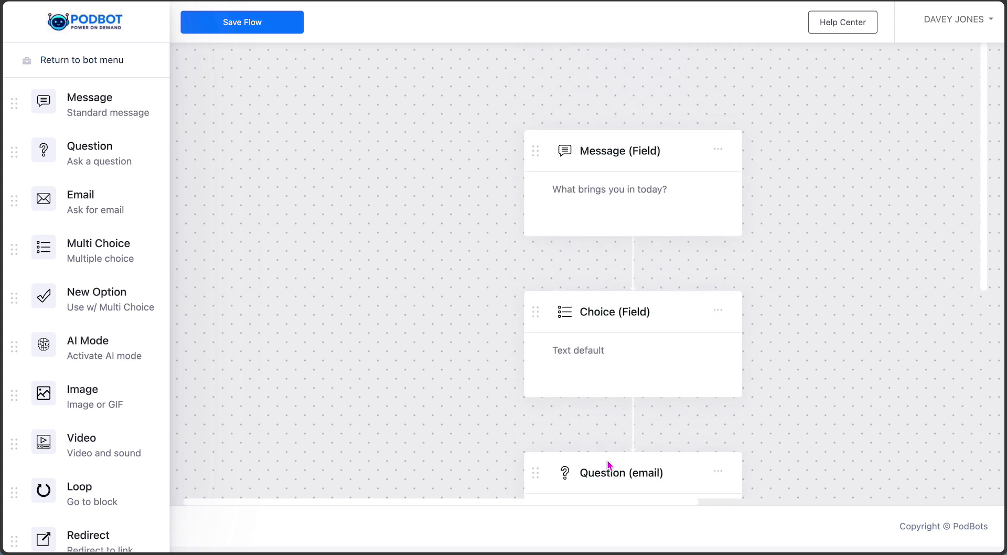
scroll(627, 194, down, 2)
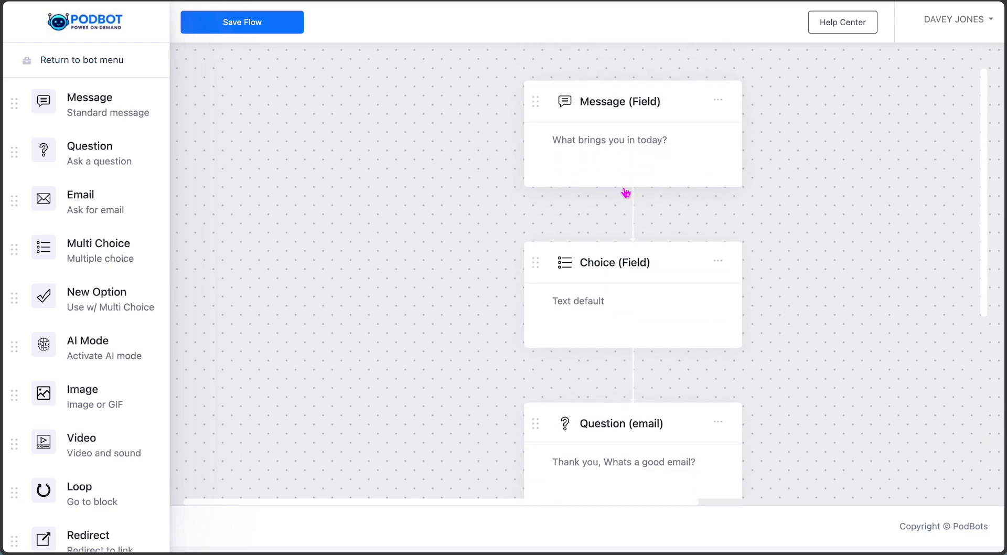
scroll(609, 323, down, 7)
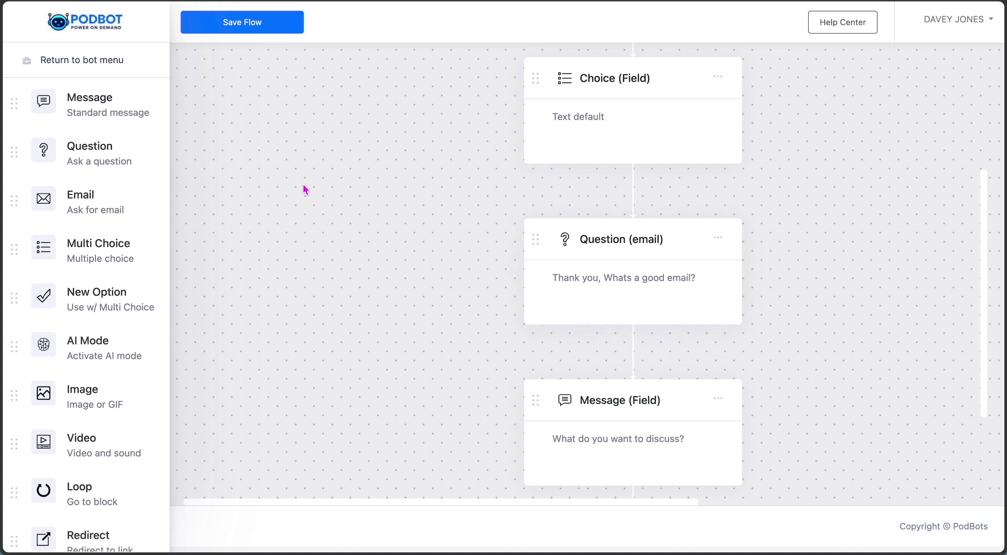
click(233, 30)
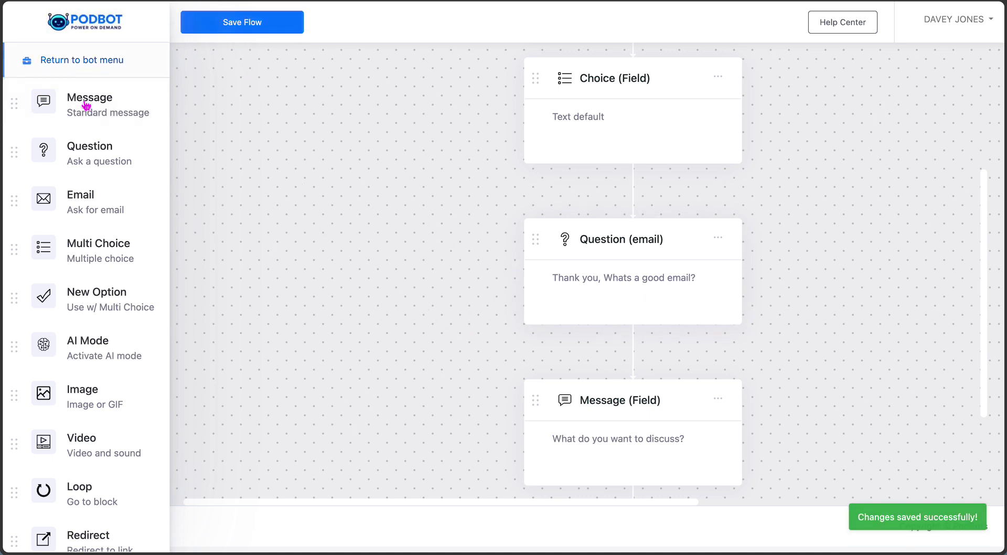
click(98, 64)
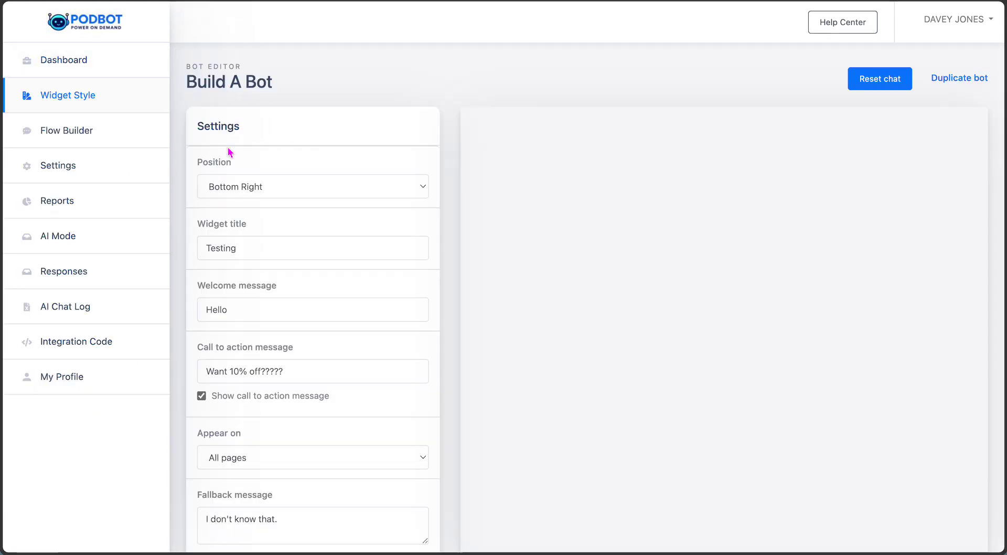
Reset the preview chat, answer the first question with Support and send a test email address as the reply.
click(886, 80)
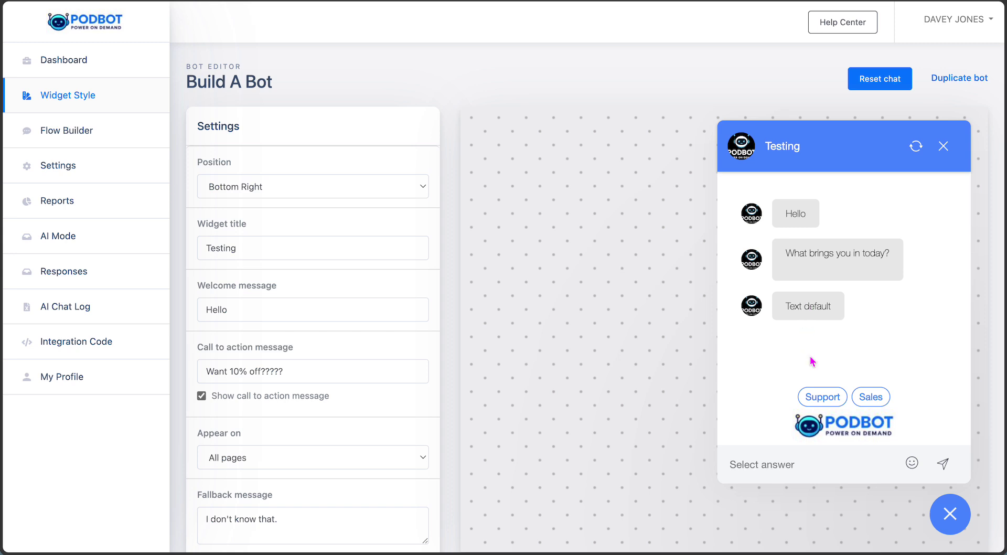
click(822, 397)
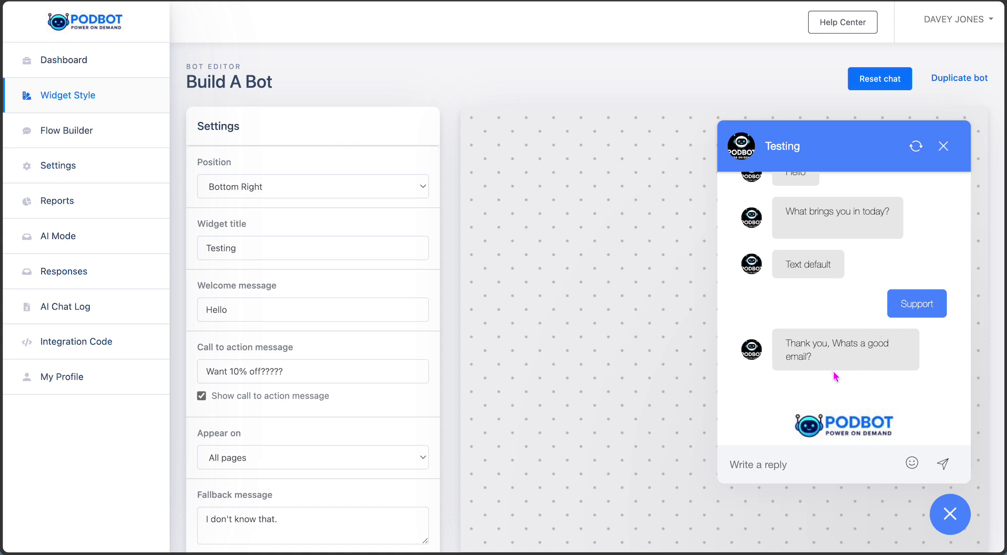
click(761, 471)
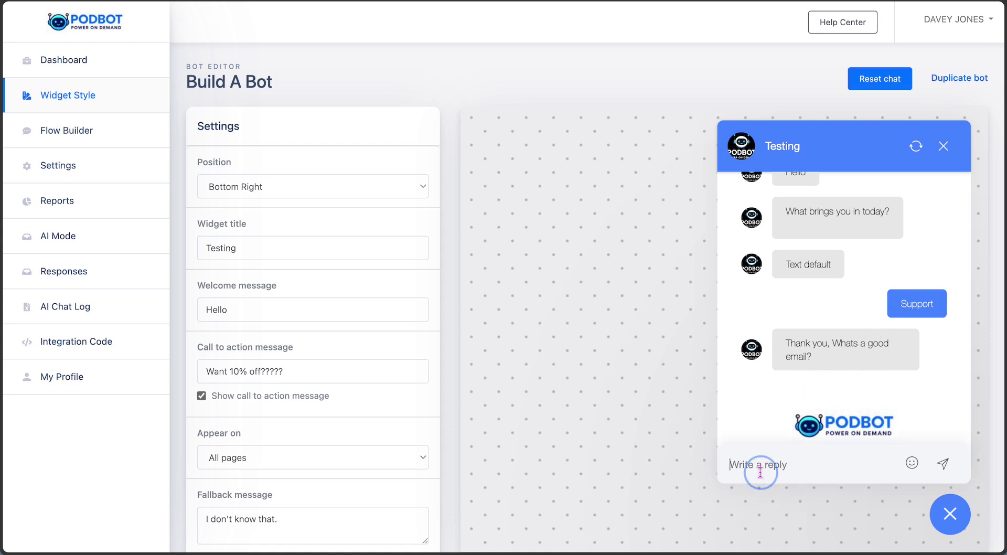
text(test@fun.com)
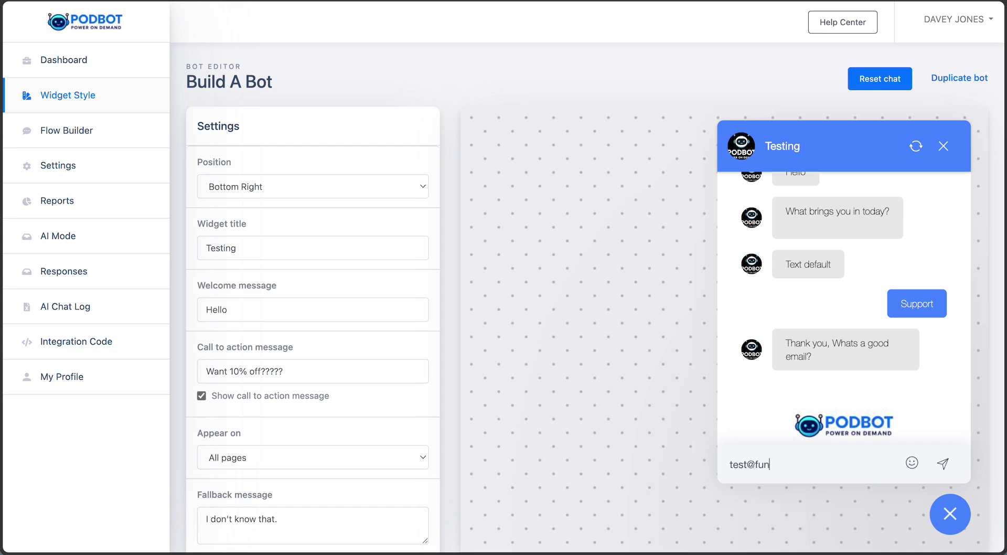
click(944, 463)
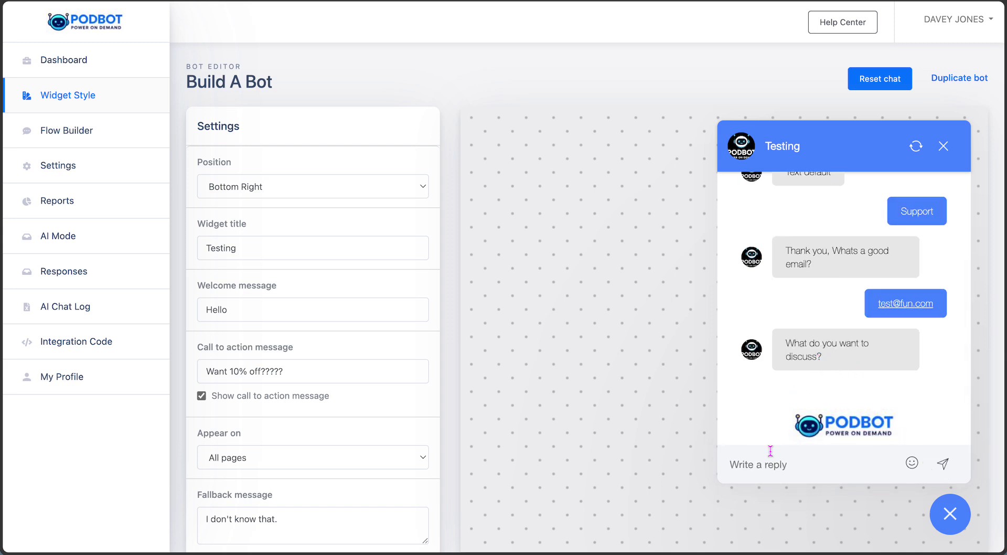
Send "The power of AI" as the discussion topic in the preview chat, and close the chat widget.
click(773, 470)
text(The power of AI)
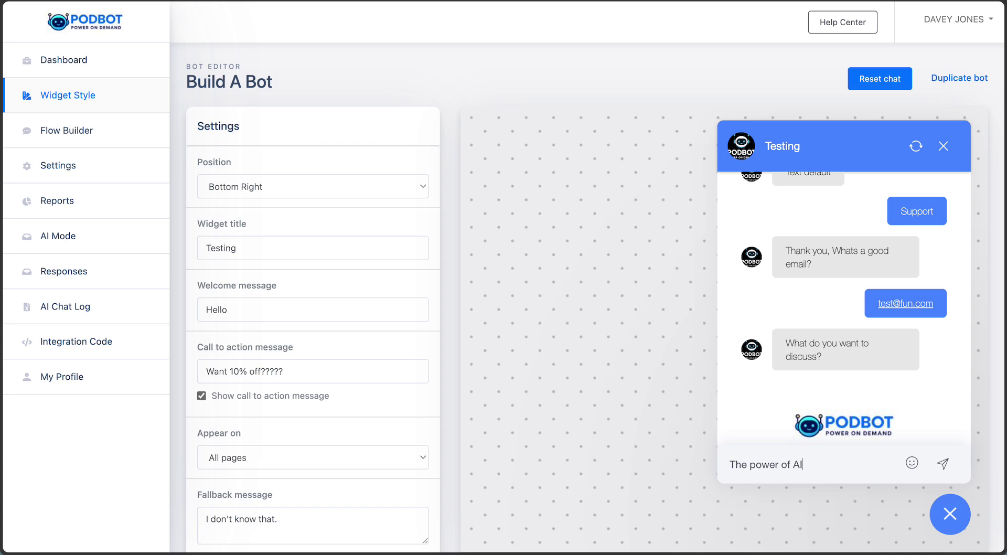
key(Return)
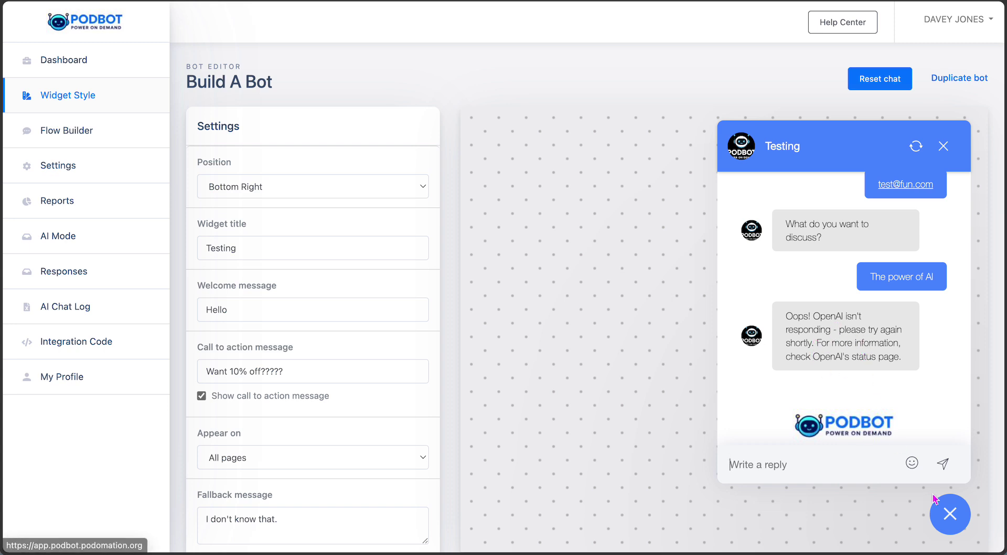
click(946, 519)
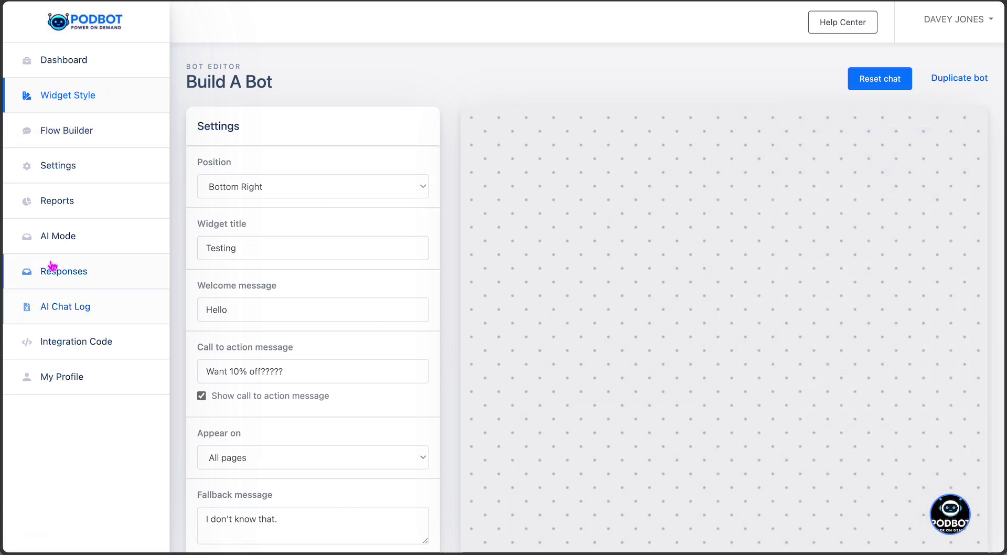
Examine the bot's settings, including the notification, webhook, AI model and domain whitelist options.
click(58, 167)
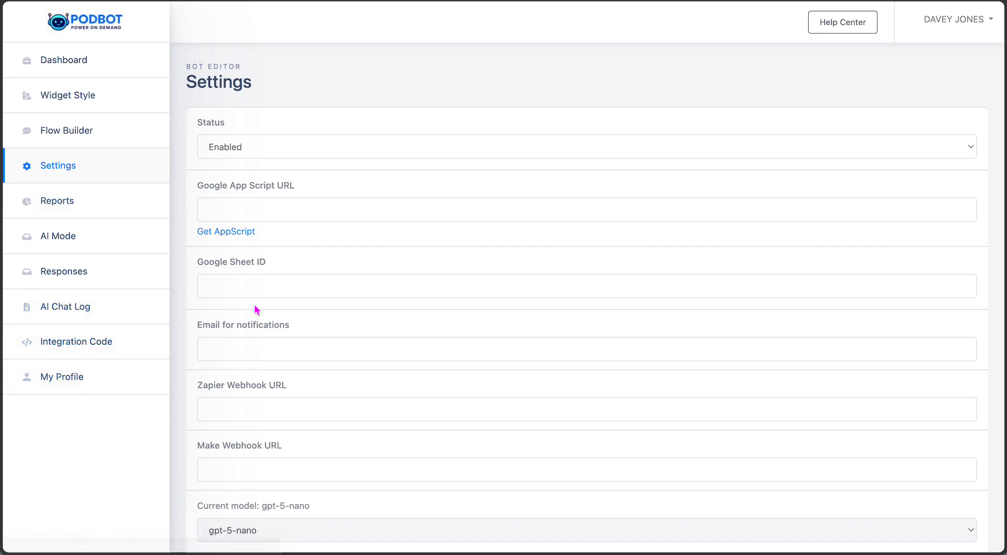
scroll(257, 310, down, 2)
scroll(257, 309, down, 6)
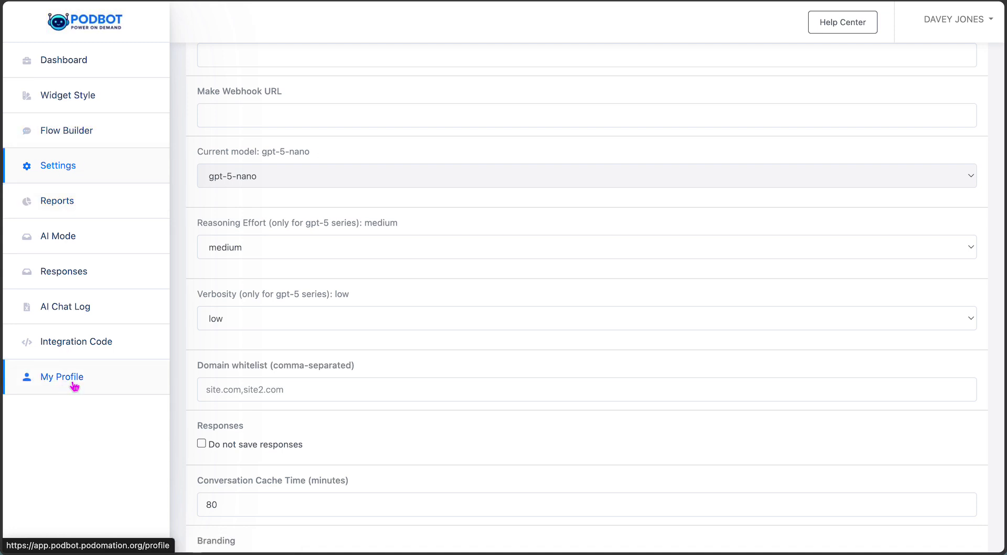
click(339, 385)
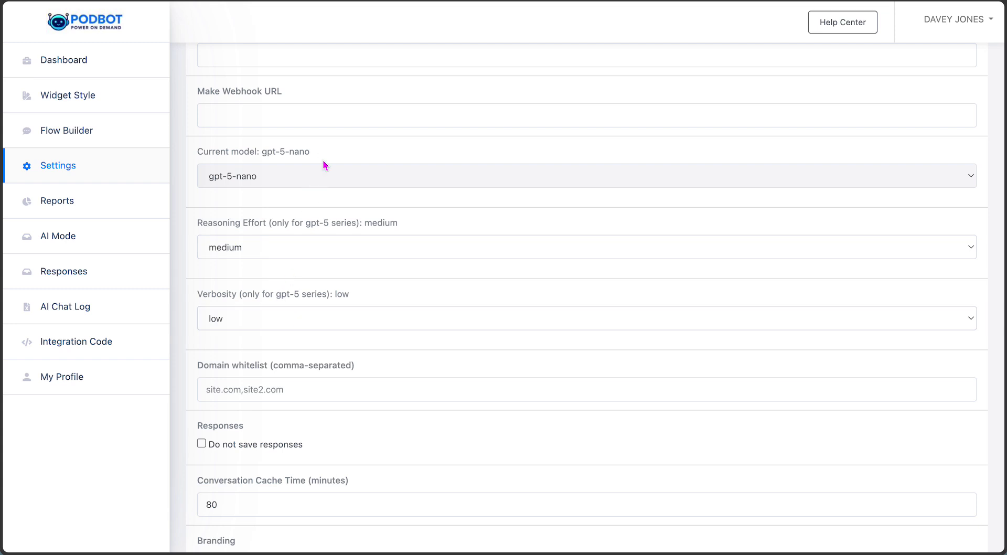
scroll(323, 159, up, 7)
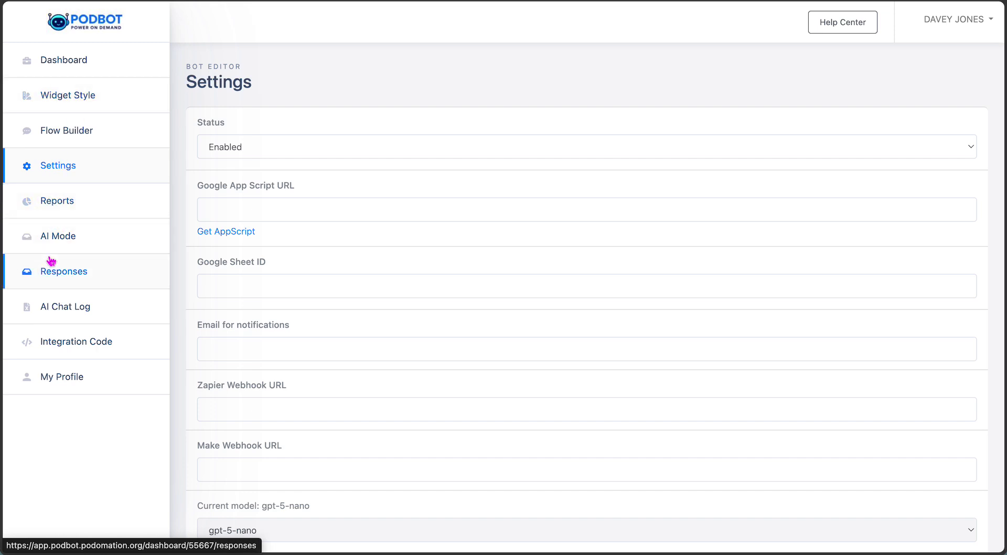
Select the full GoHighLevel integration code among the bot's embed codes and return to the widget style page.
click(65, 340)
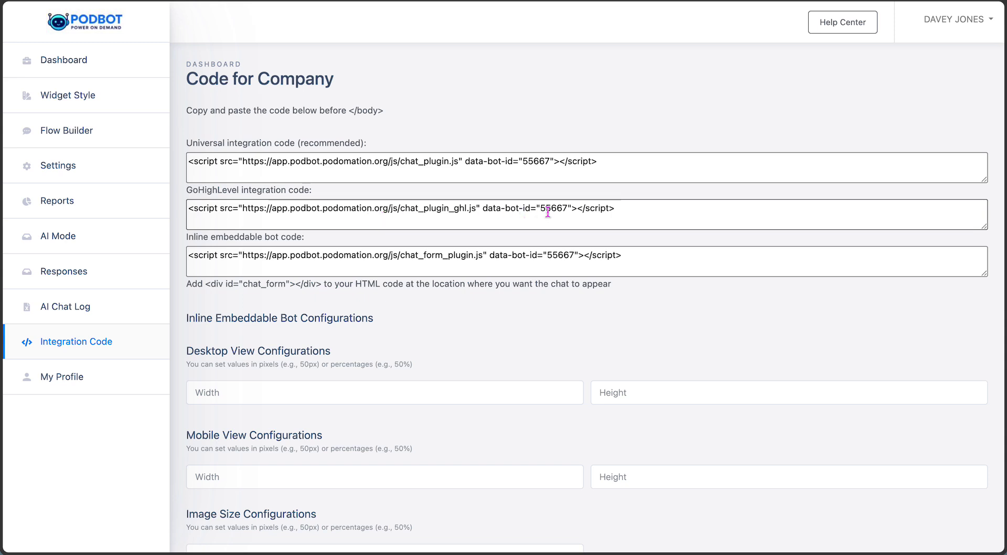
double_click(615, 209)
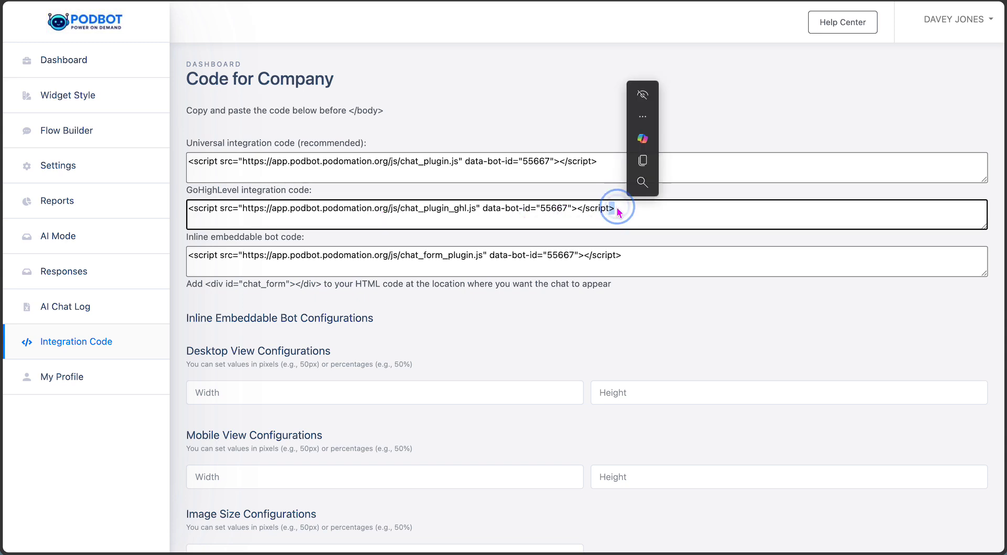
triple_click(618, 211)
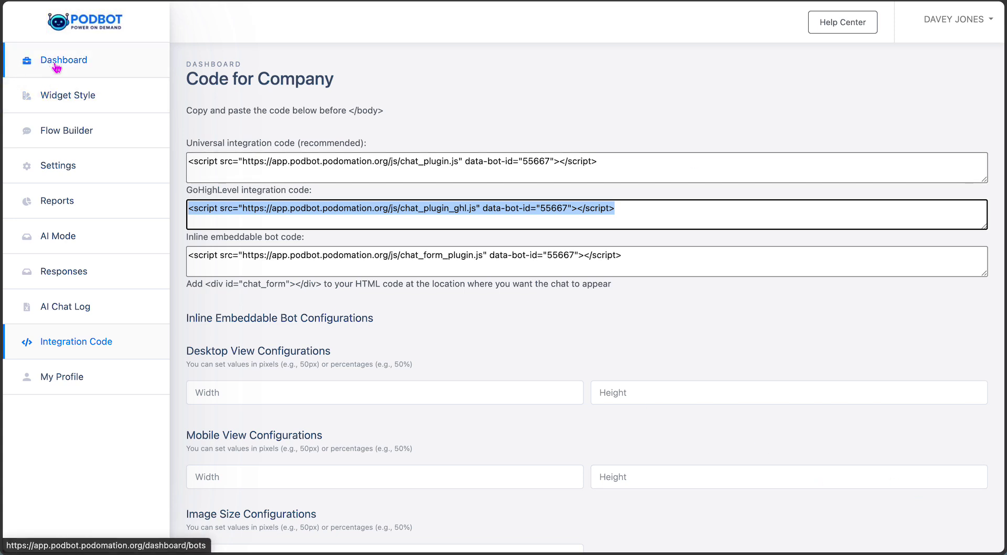
click(55, 95)
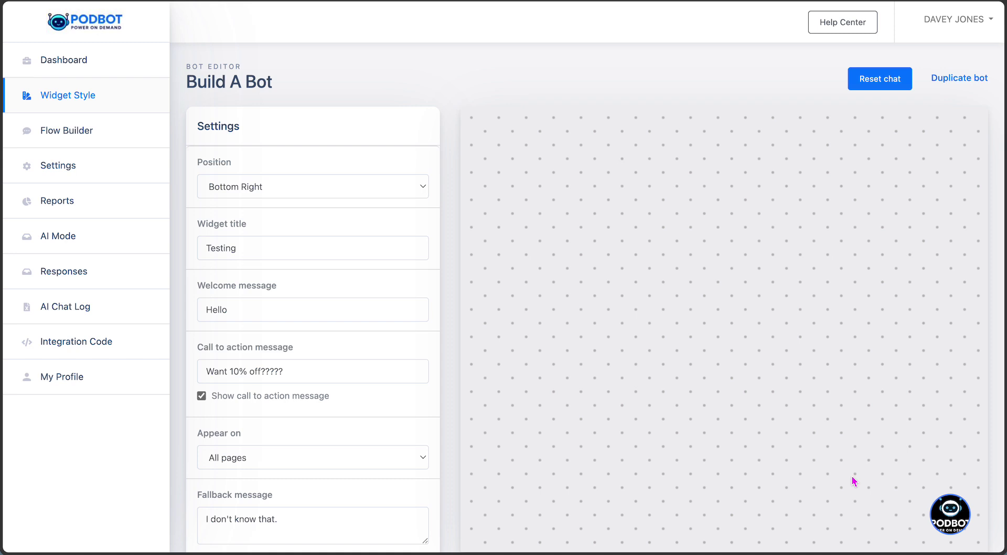